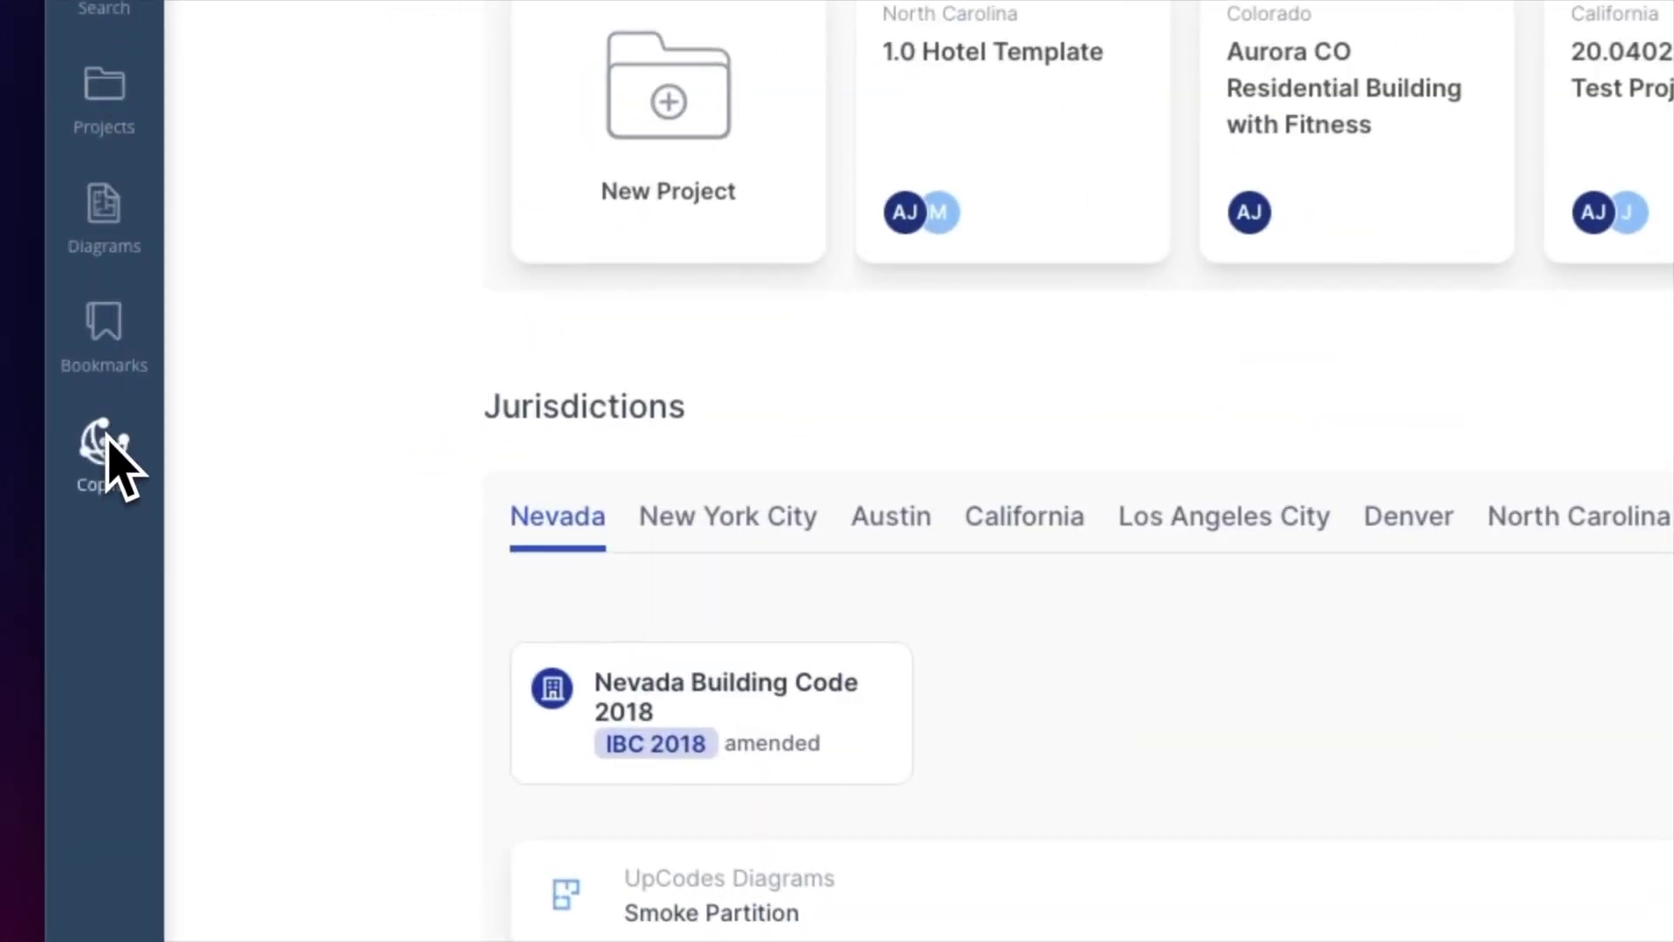
Step: Open the Copilot (Beta) assistant page from the left sidebar
click(107, 440)
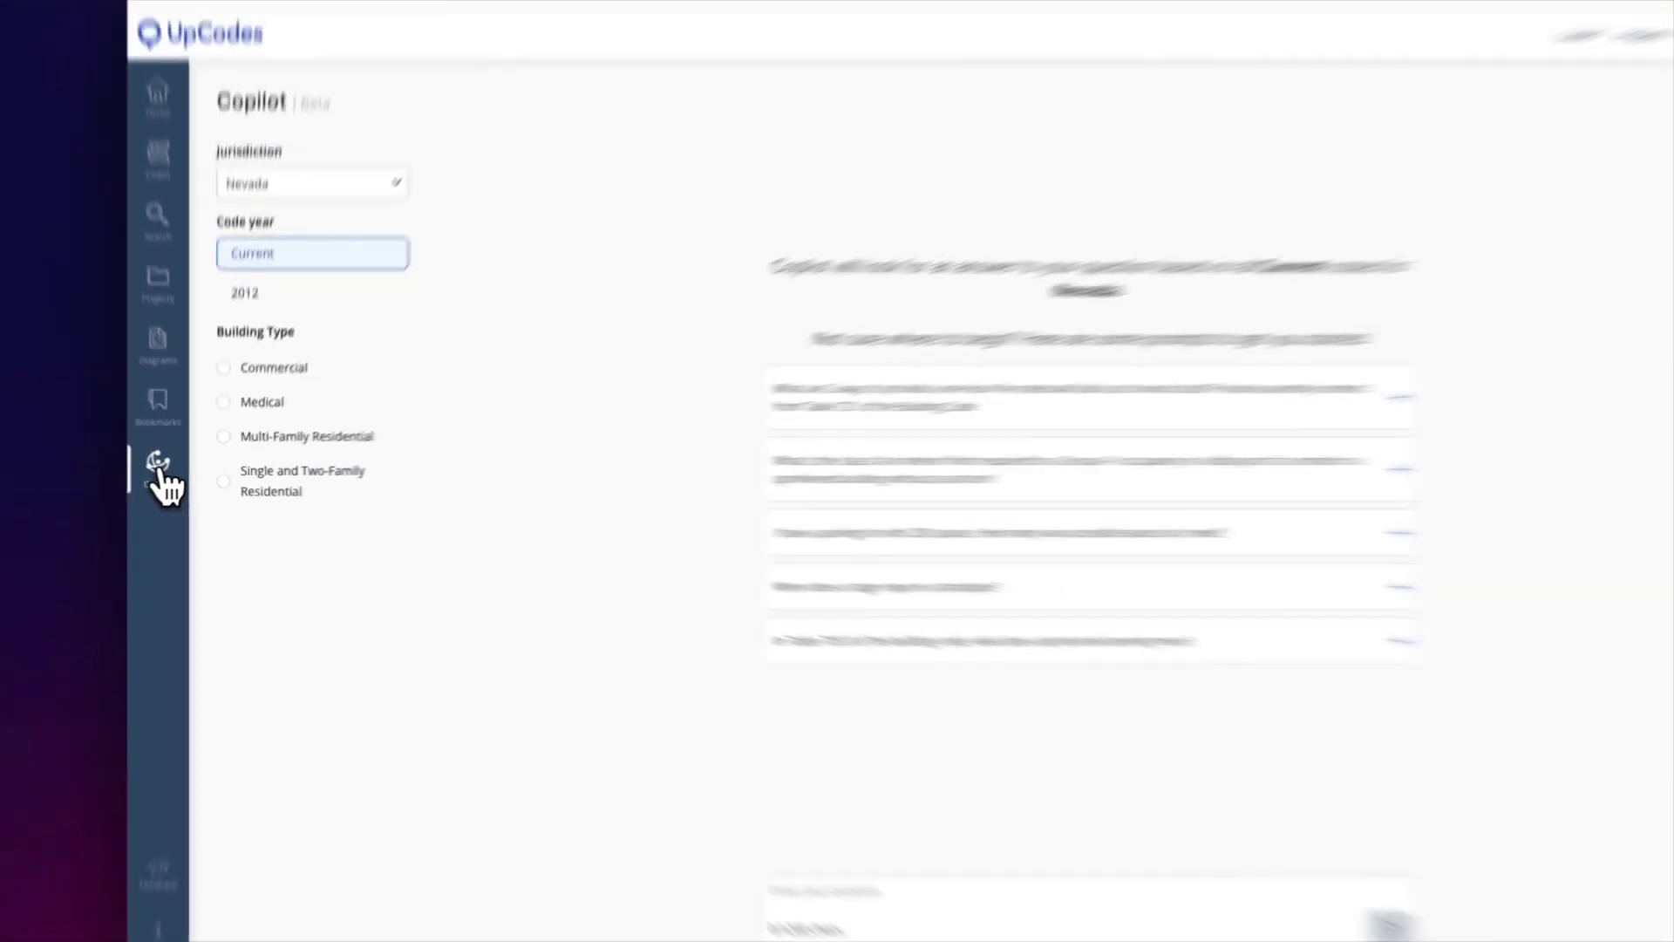
Step: Choose New York City (NYC) as Copilot's jurisdiction for its 2022 codes
click(293, 232)
scroll(292, 366, down, 3)
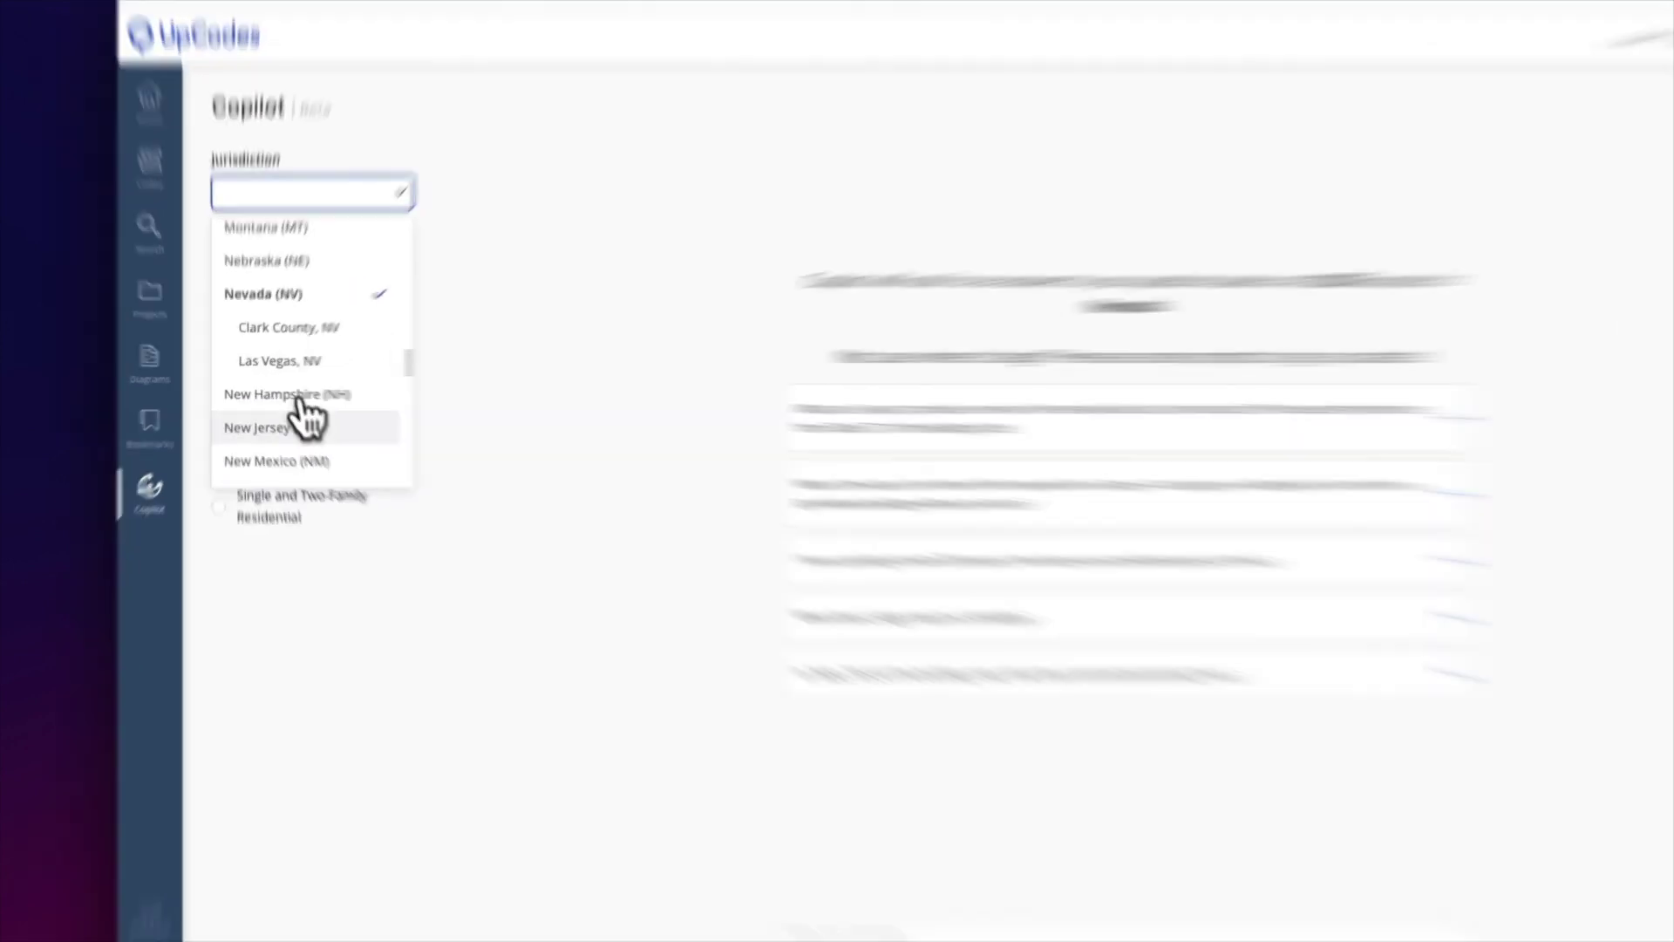
scroll(299, 471, down, 3)
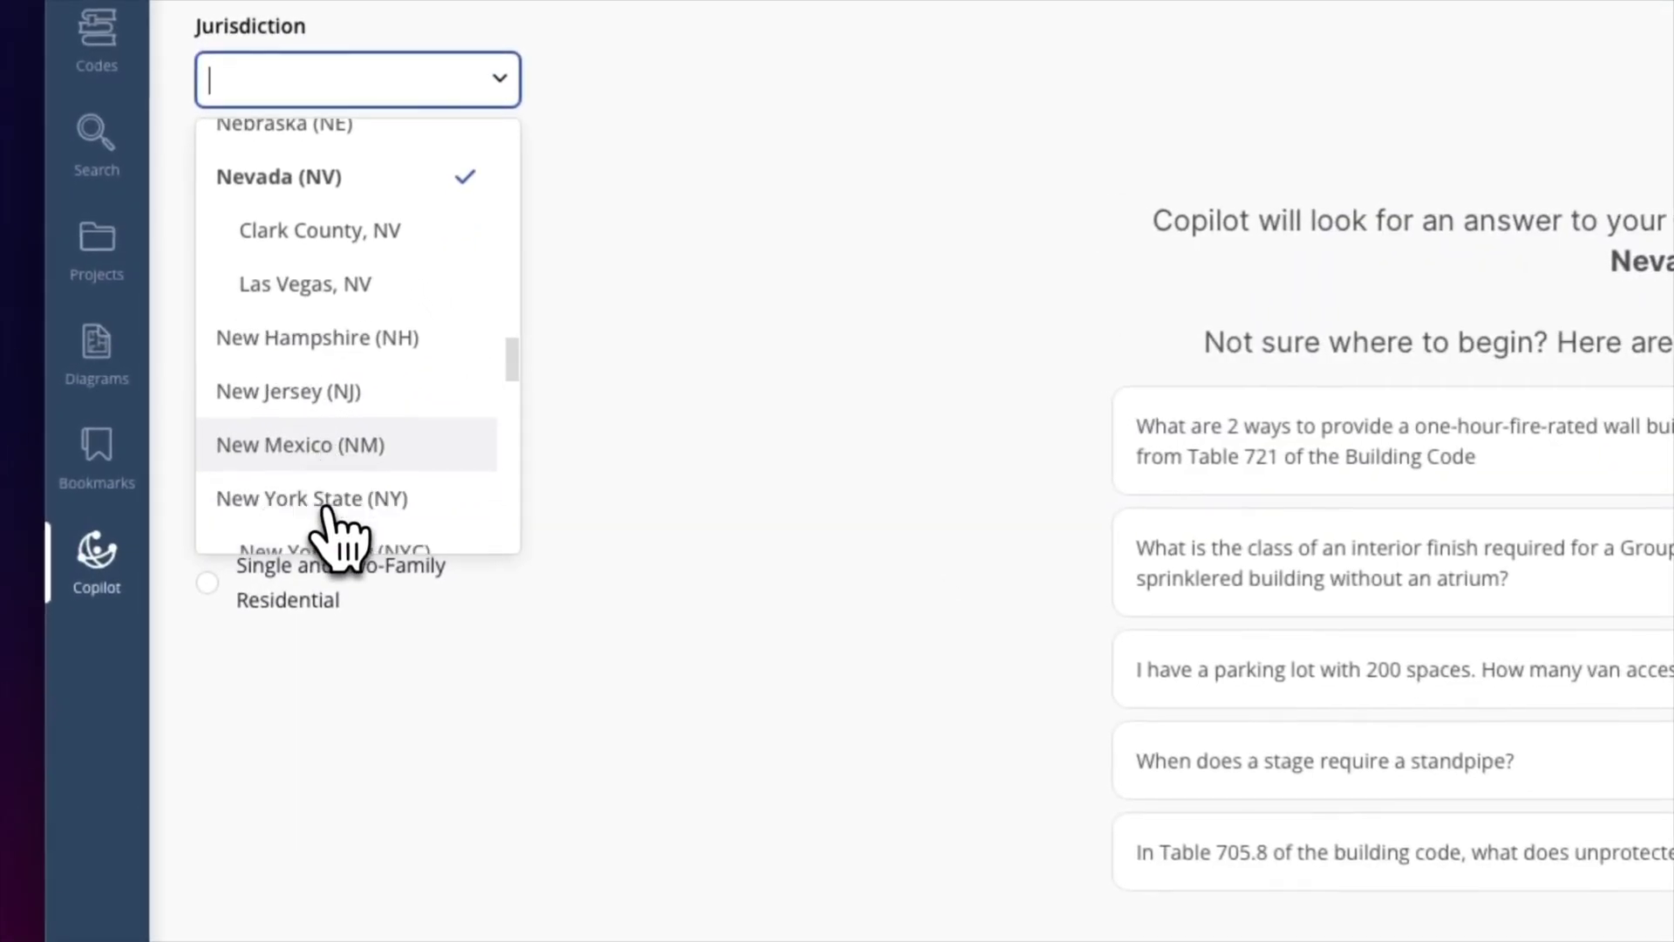
click(293, 459)
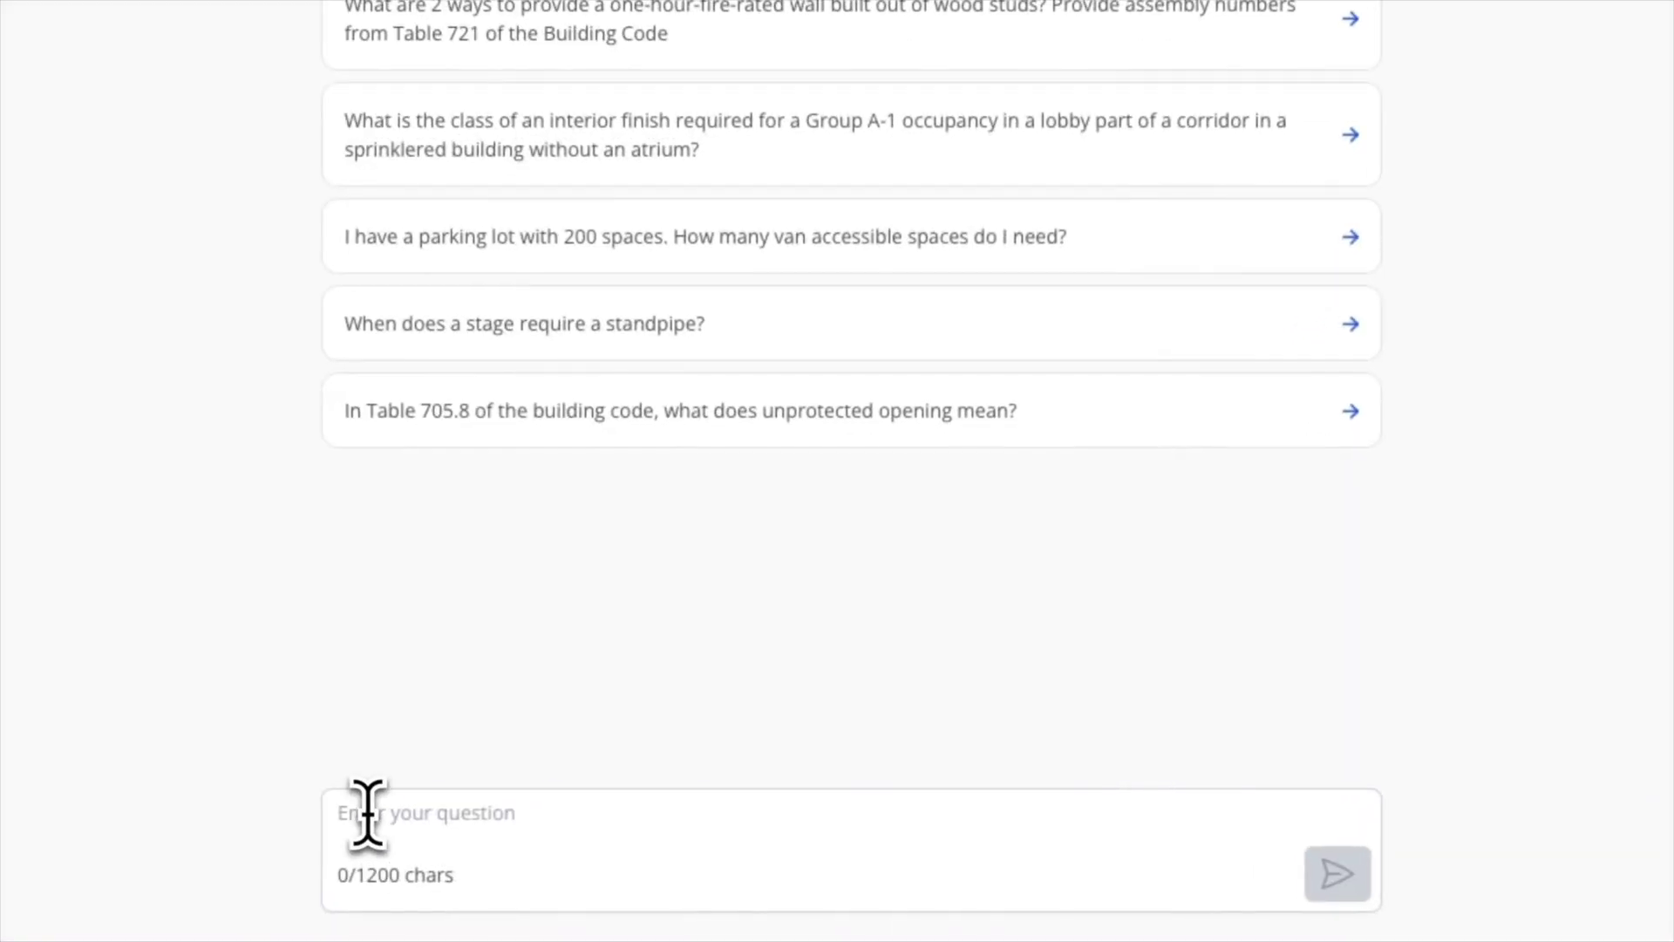
Step: Ask Copilot about fire ratings and exiting for a furnace room in a new Group B office building
click(695, 825)
text(What are the requirements for fire ratings and exiting for a furnace room where the furnace equipment is 500,000 BTU per hour input in a new office building of Group B occupancy?)
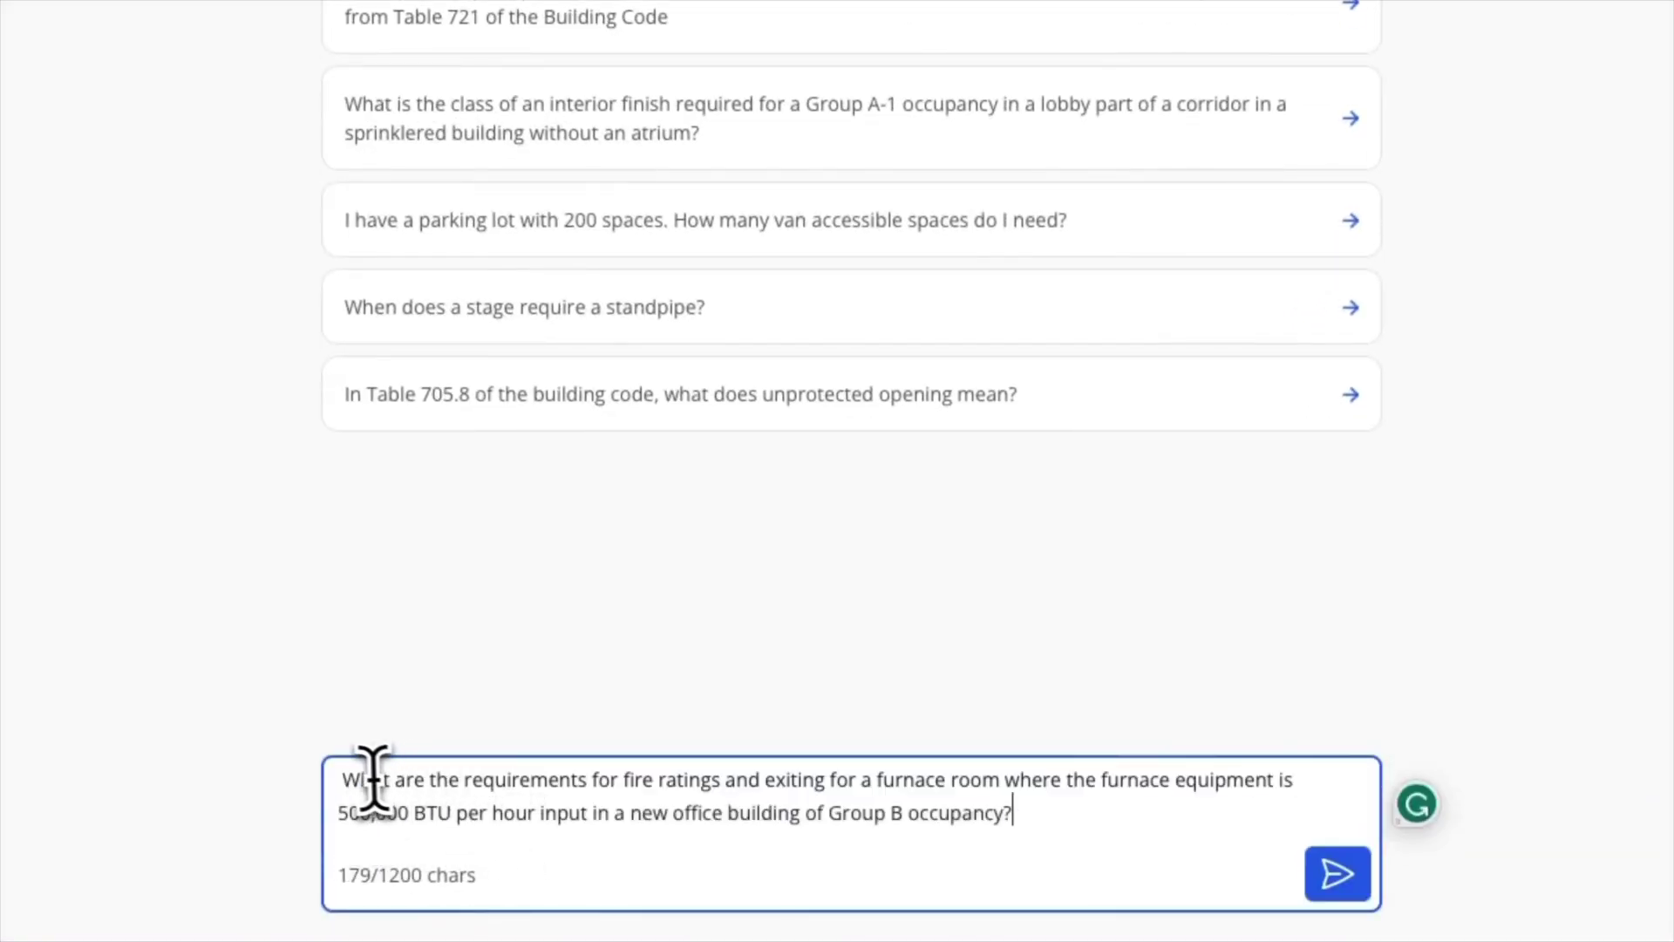
key(Return)
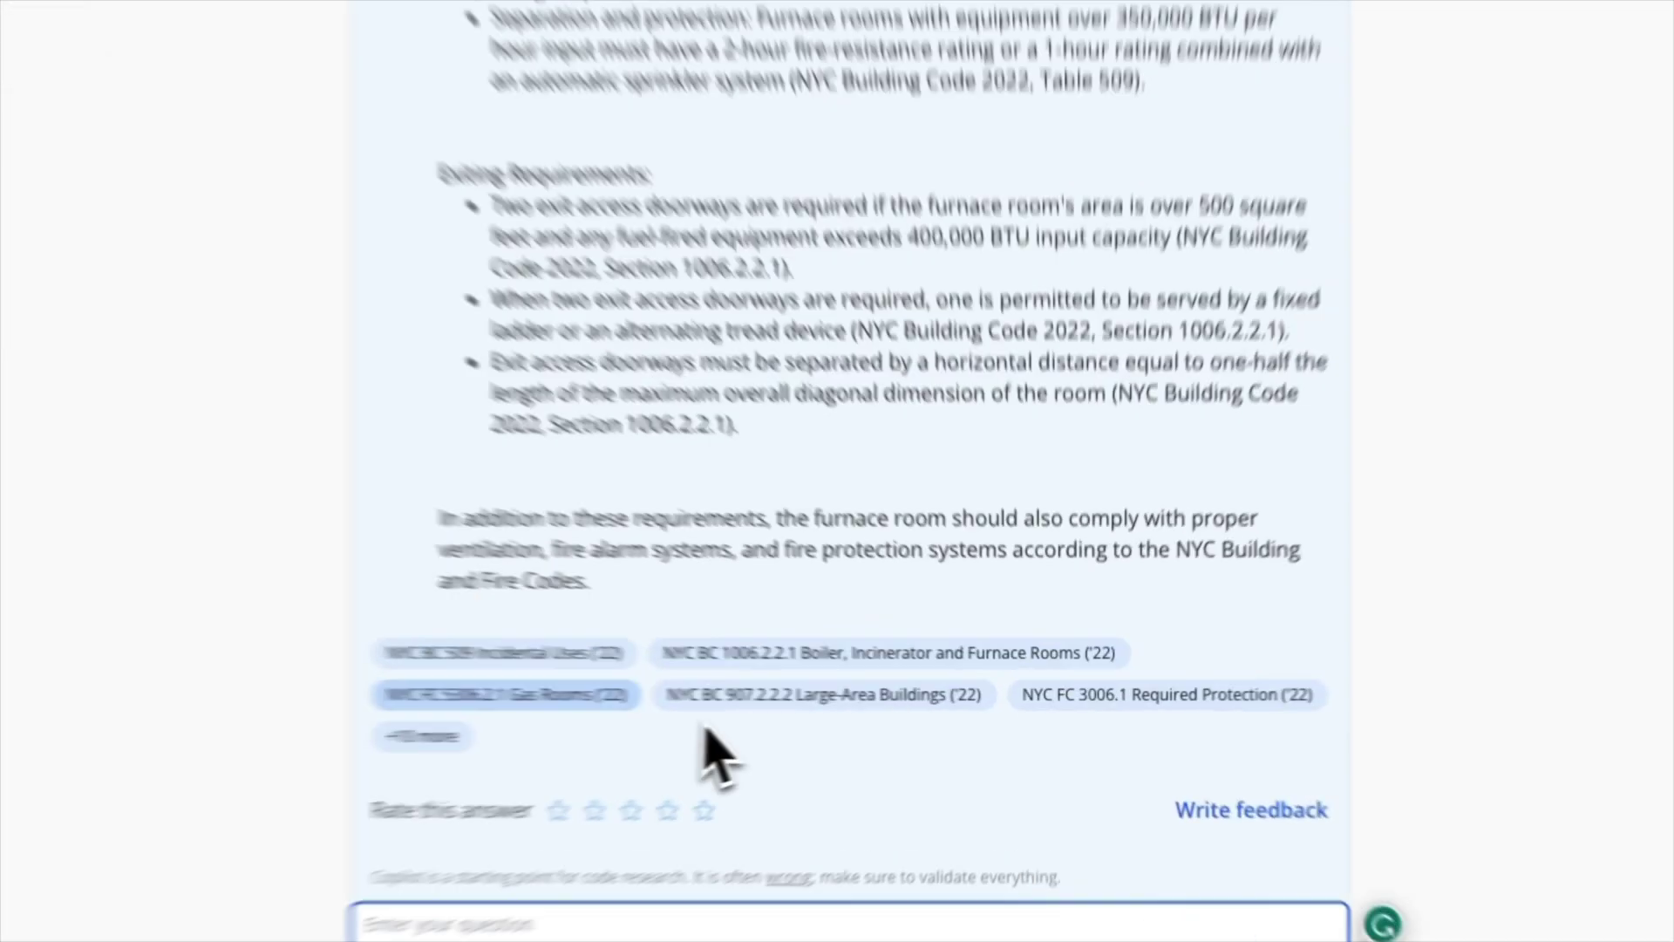
Step: Expand all cited references and view the NYC BC 509 Incidental Uses text
click(715, 722)
scroll(836, 728, down, 2)
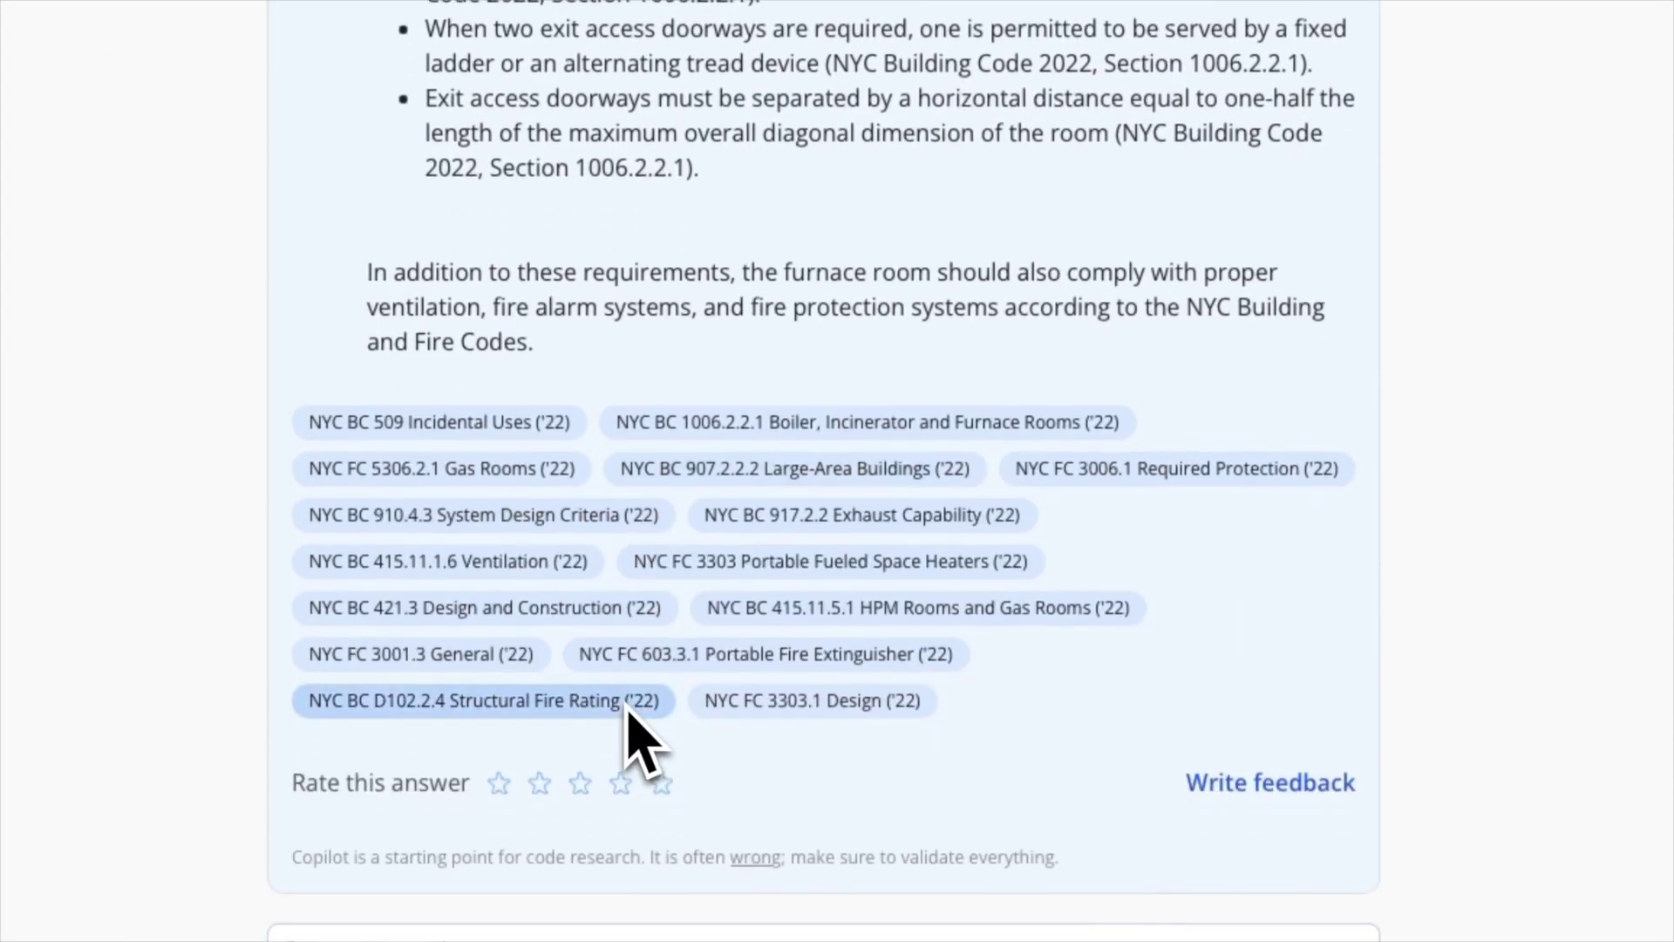
click(506, 425)
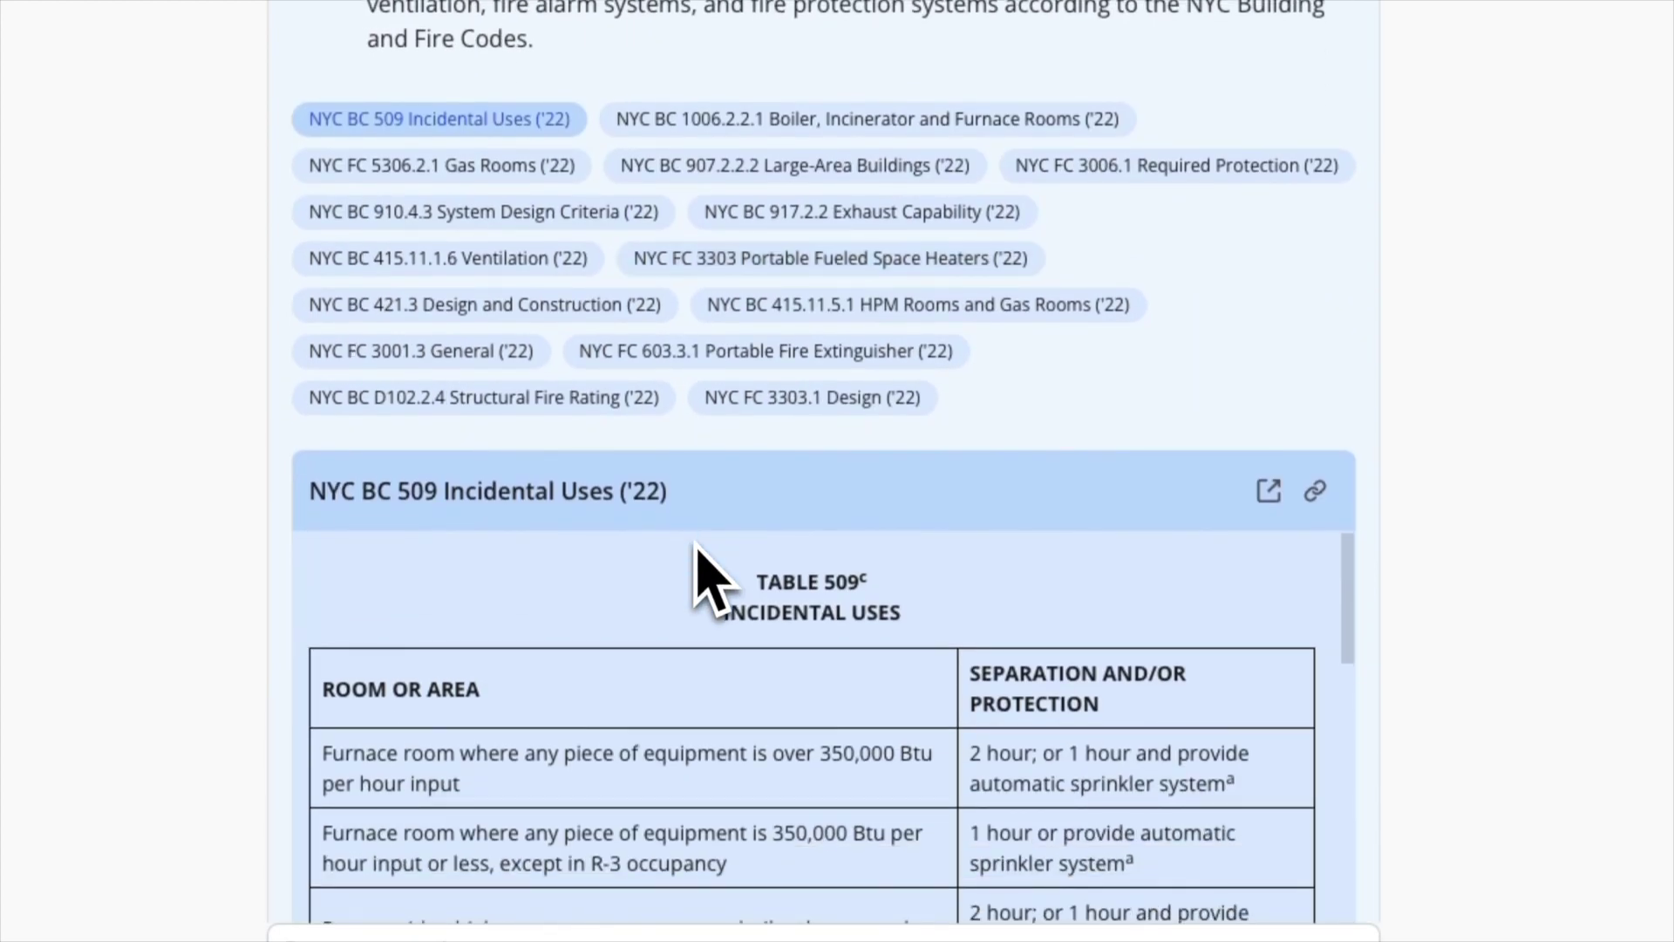
Step: Display the NYC BC 1006.2.2.1 Boiler, Incinerator and Furnace Rooms text
scroll(717, 606, down, 3)
scroll(724, 636, up, 2)
click(643, 130)
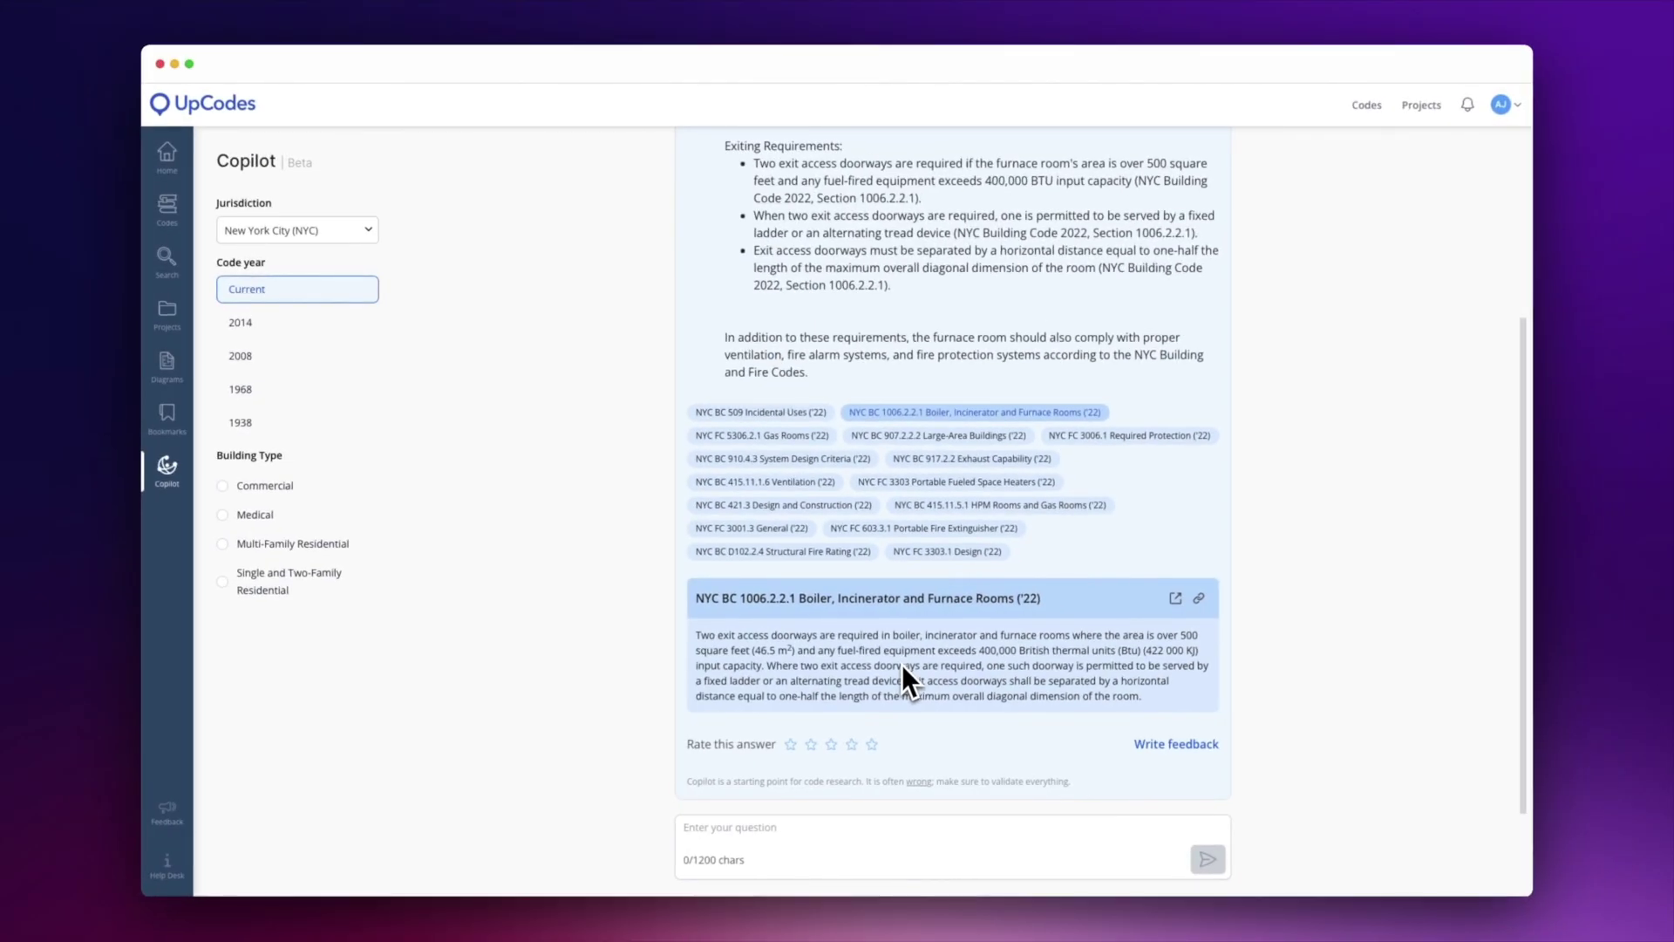
click(710, 829)
Step: Ask what 'fire separation distance' means and read through the answers, including the NYC Plumbing Code chapters
text("Can you explain what 'fire separation distance' means in the context of building code?")
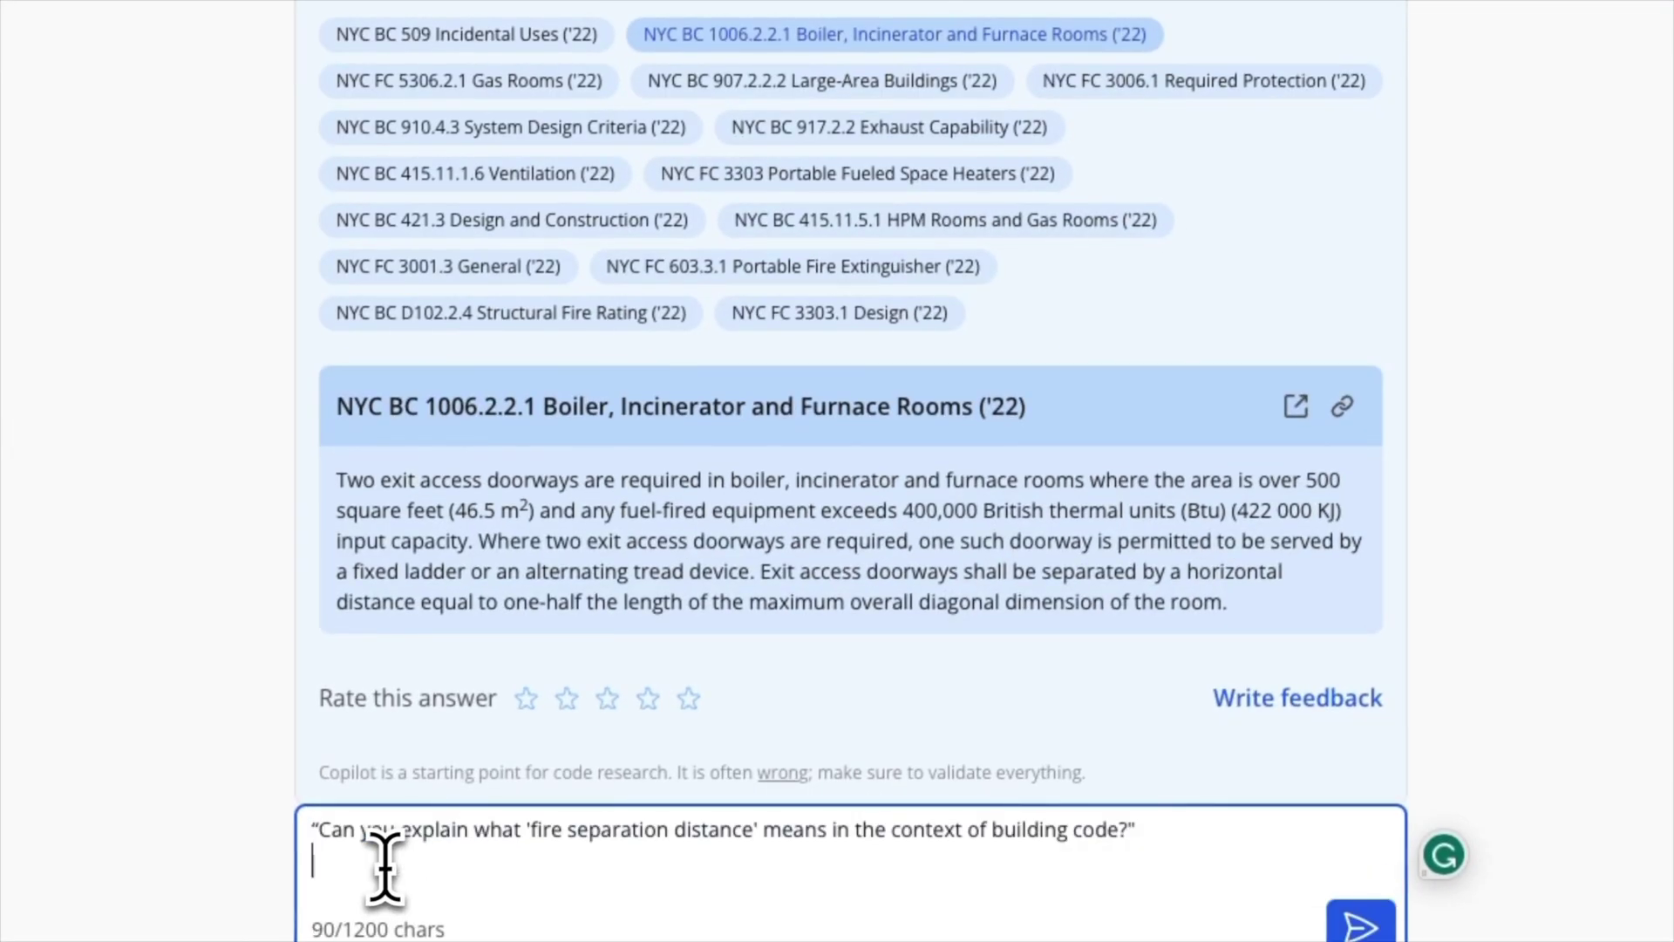
key(Return)
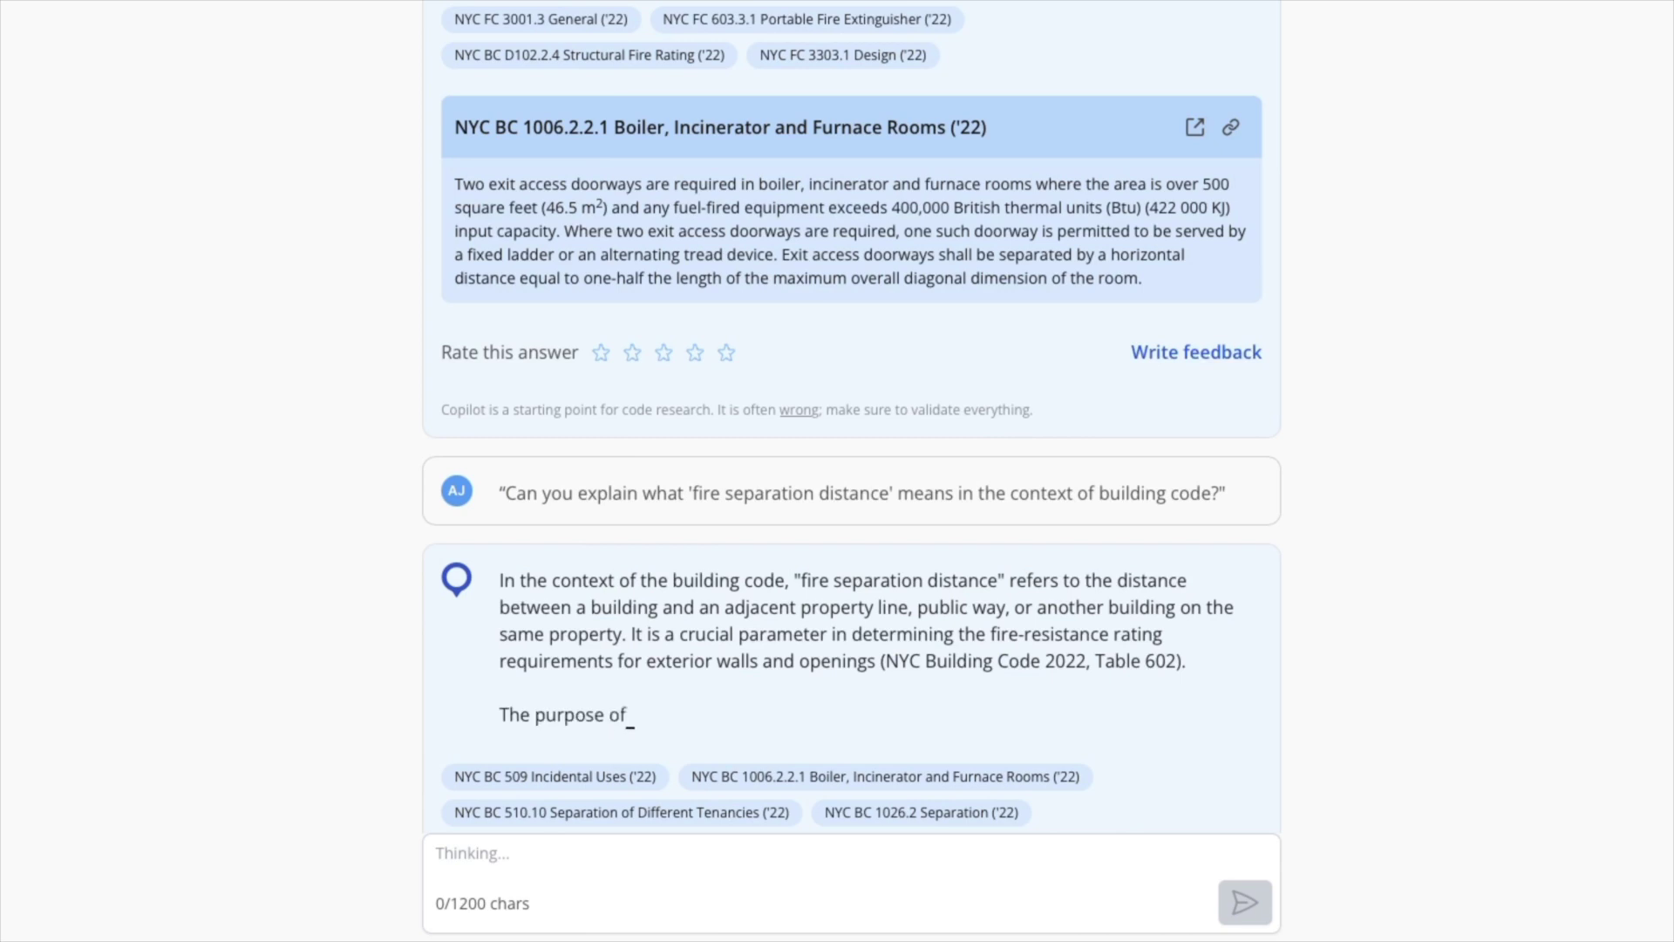
scroll(641, 567, down, 2)
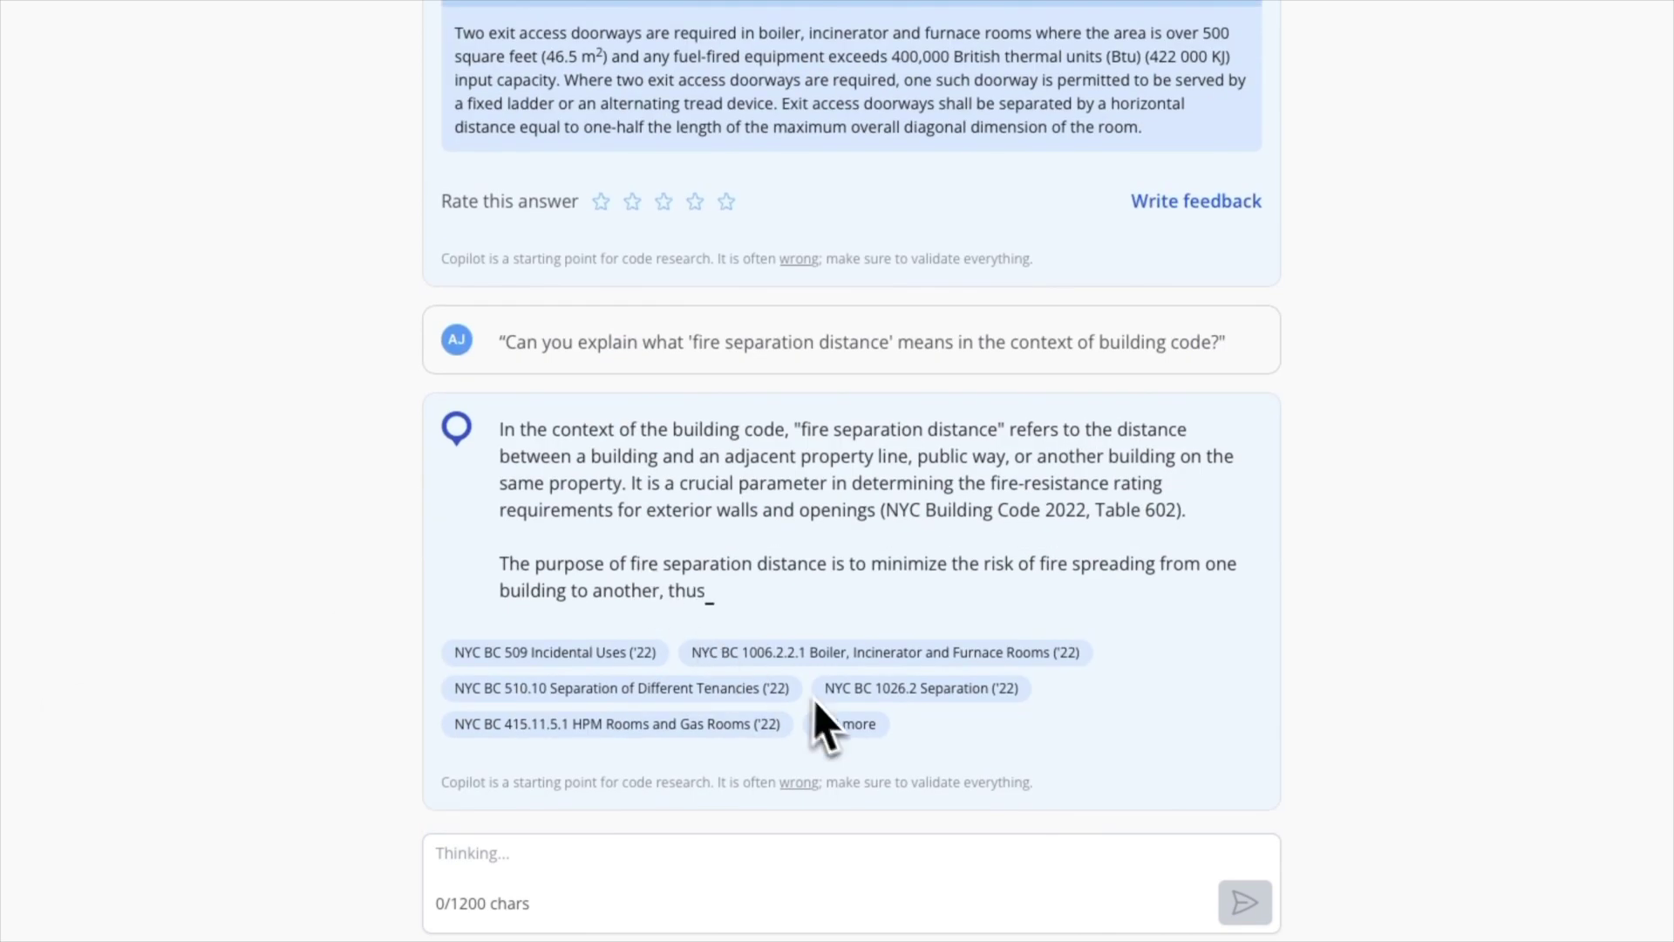
scroll(824, 706, down, 1)
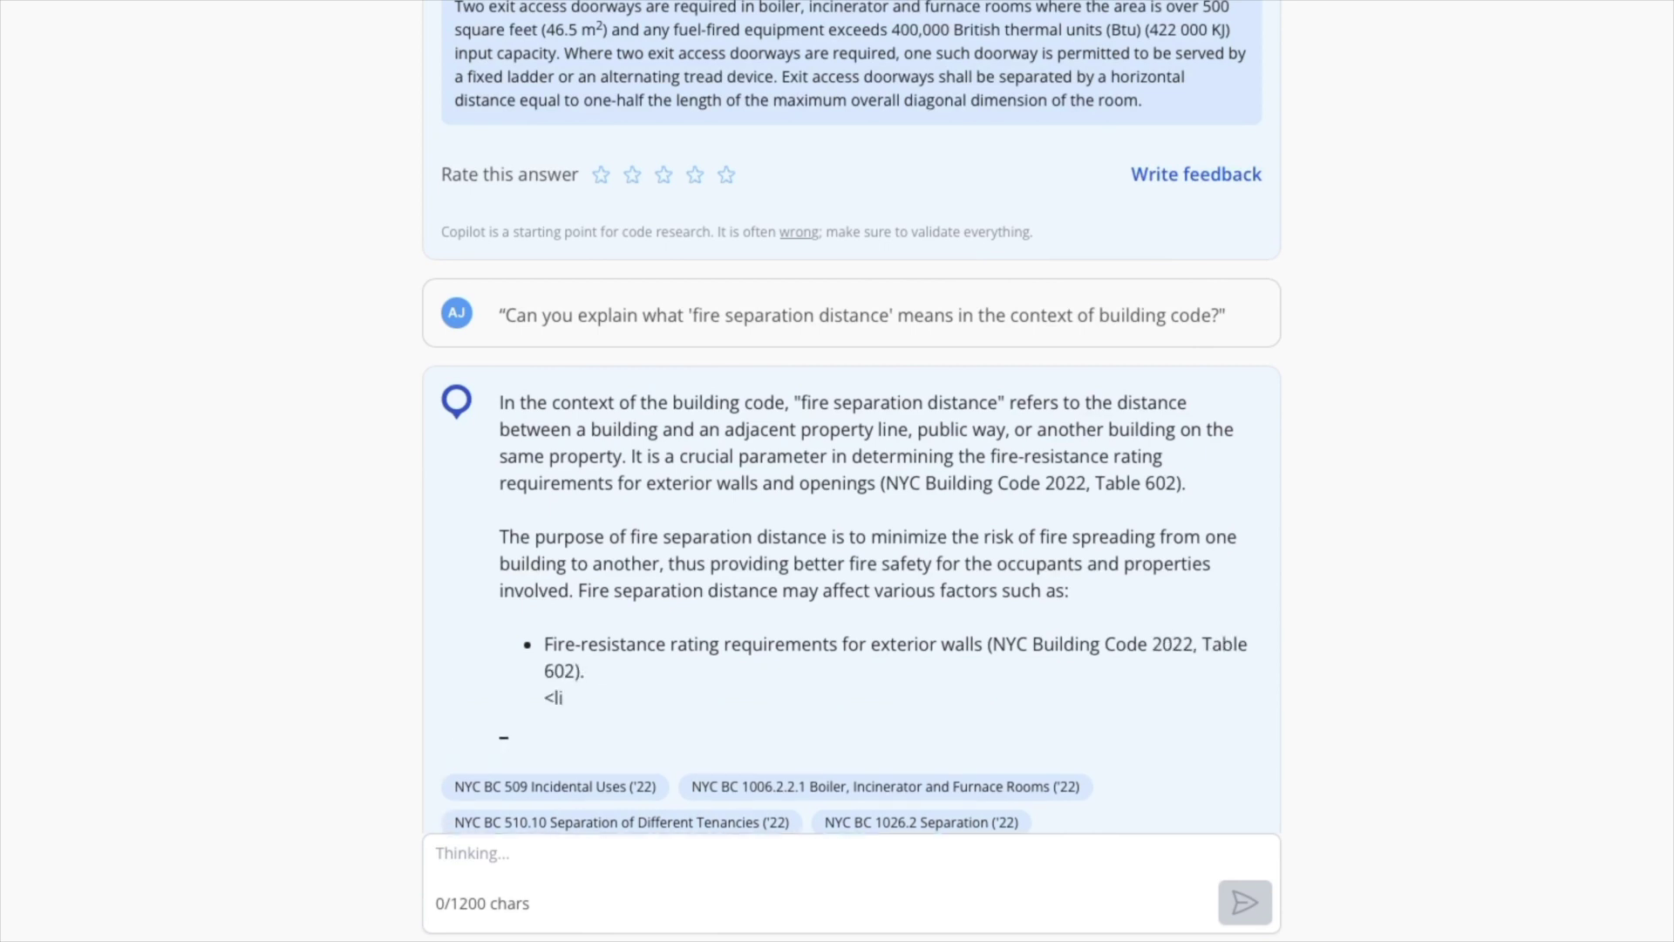
scroll(483, 708, down, 2)
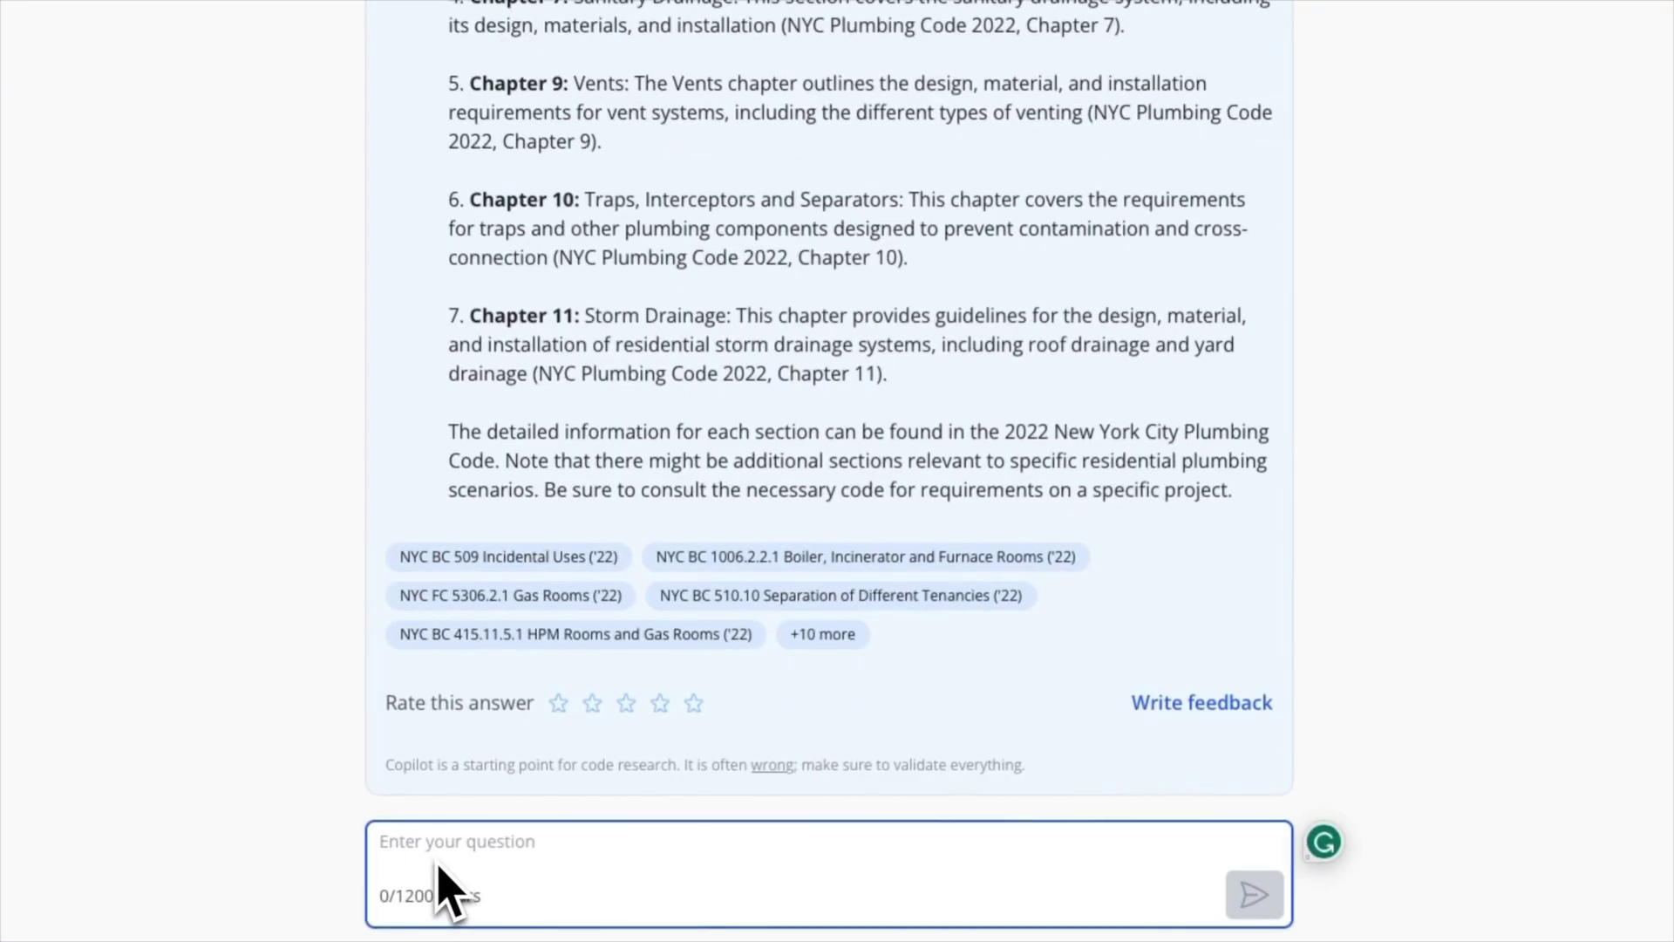
Step: Ask the maximum occupancy of a five-story, 30,000 sq. ft. residential building and read the reply
text(Help me determine the maximum occupancy of a five-story, 30000 sq. ft. residential building)
key(BackSpace)
key(Return)
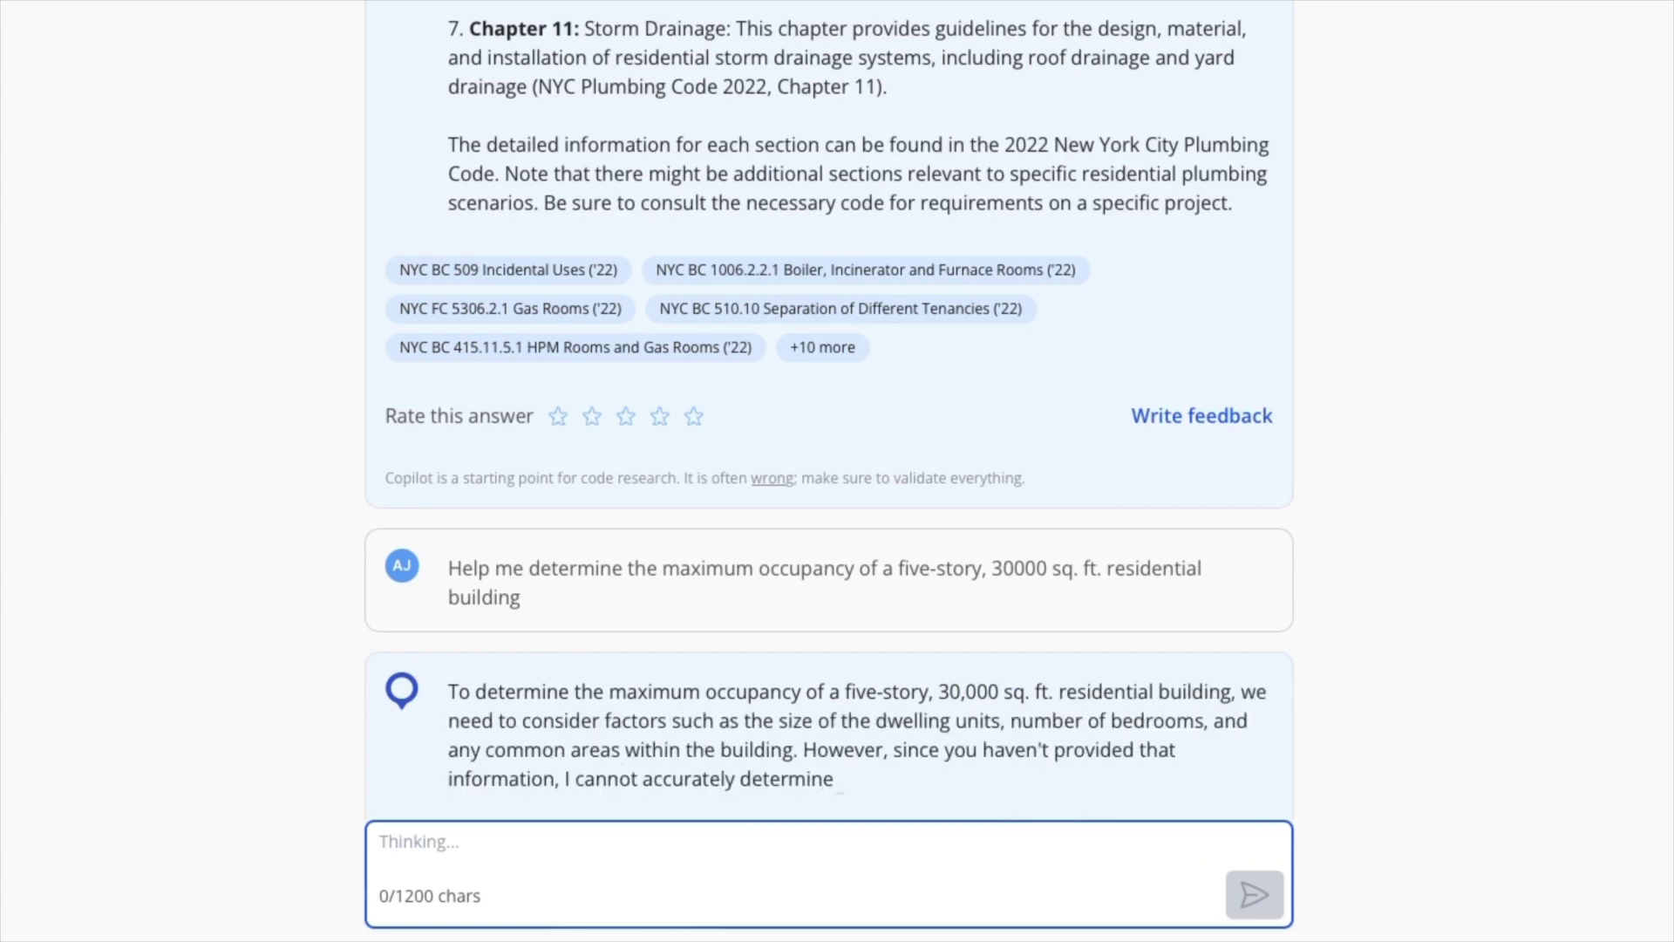
scroll(100, 778, down, 3)
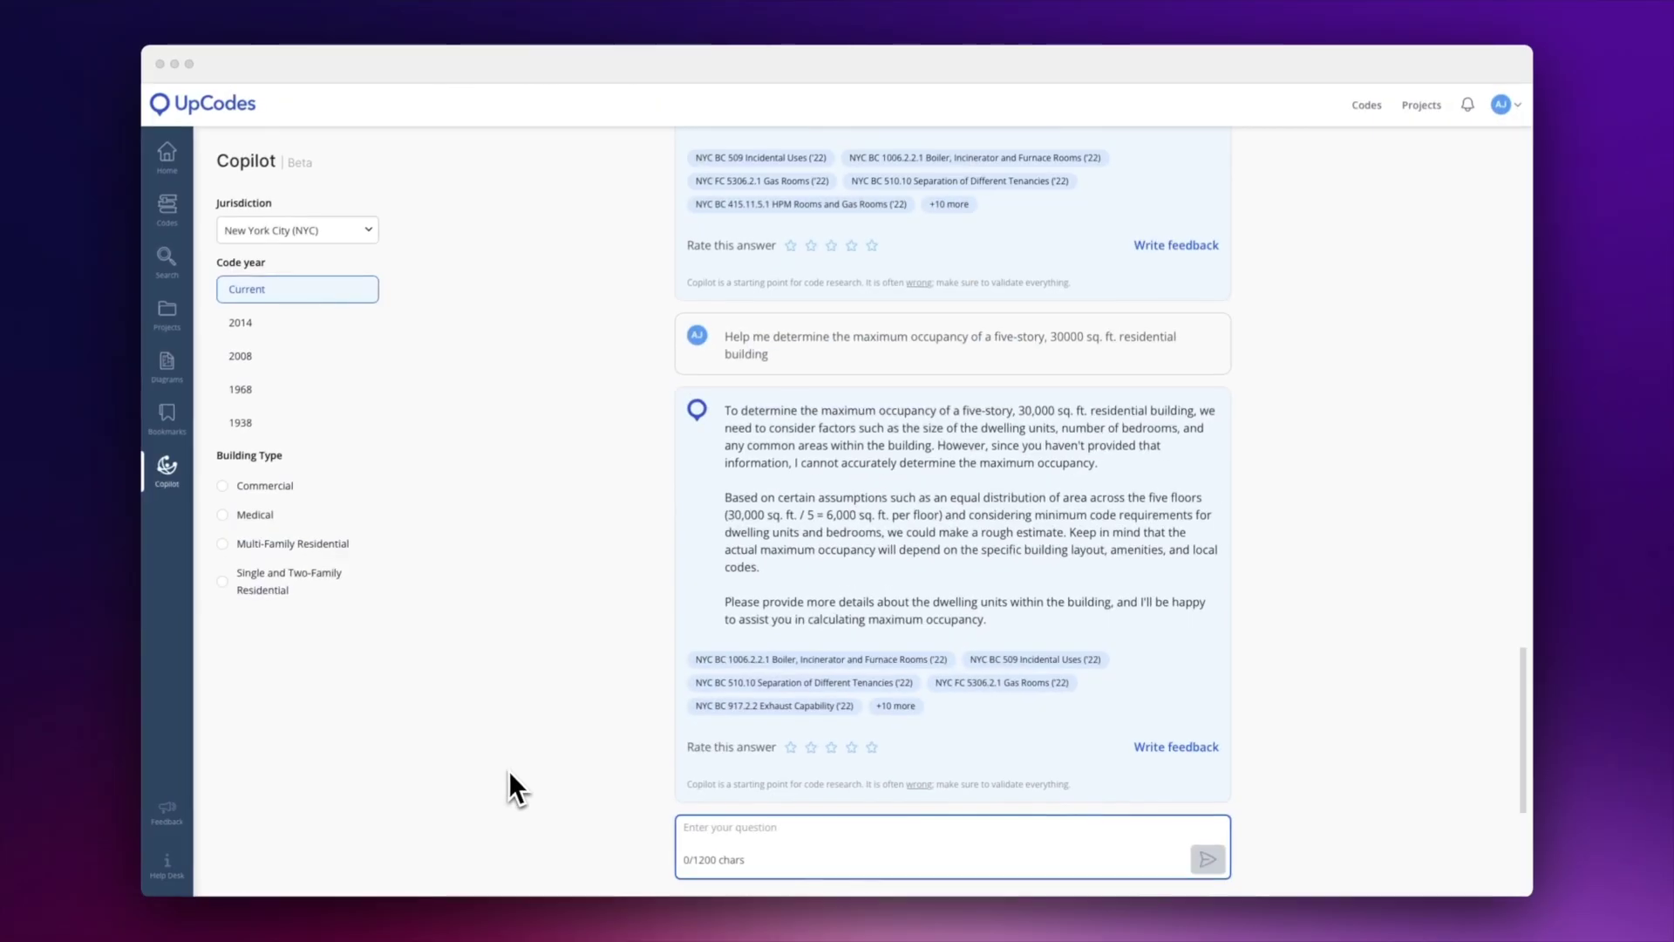
click(400, 853)
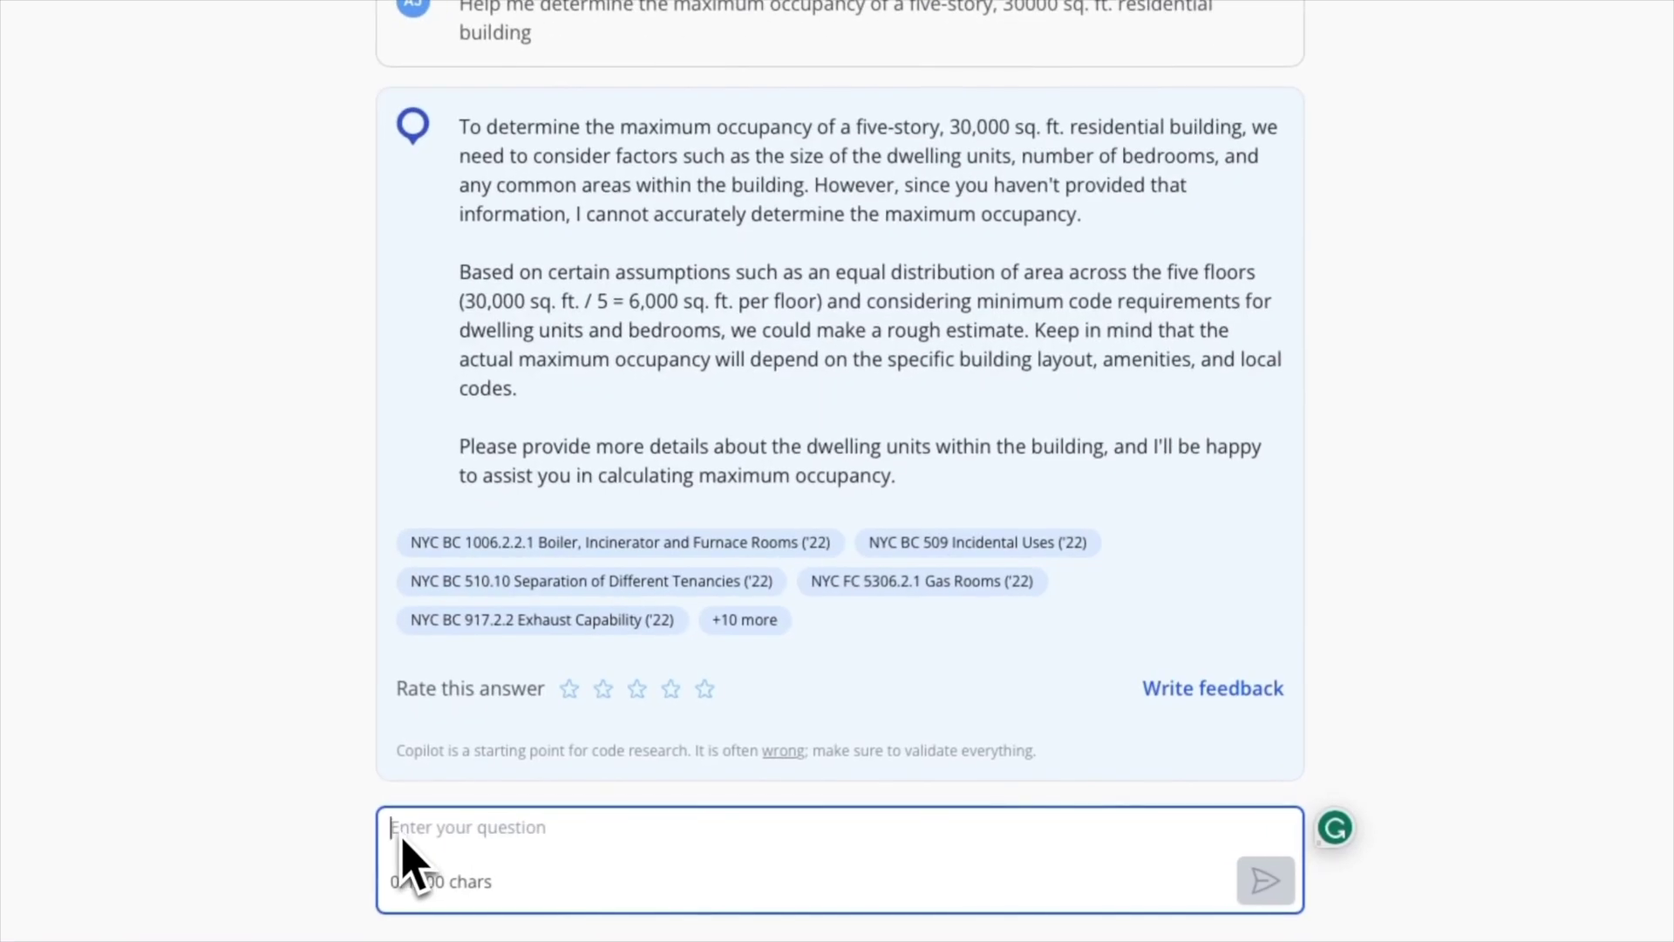
Step: Ask where the NYC Building Code applies, noting it is not the California Building Code
text(Summarize the key points from Section 101.2 of CBC 2022.)
key(Return)
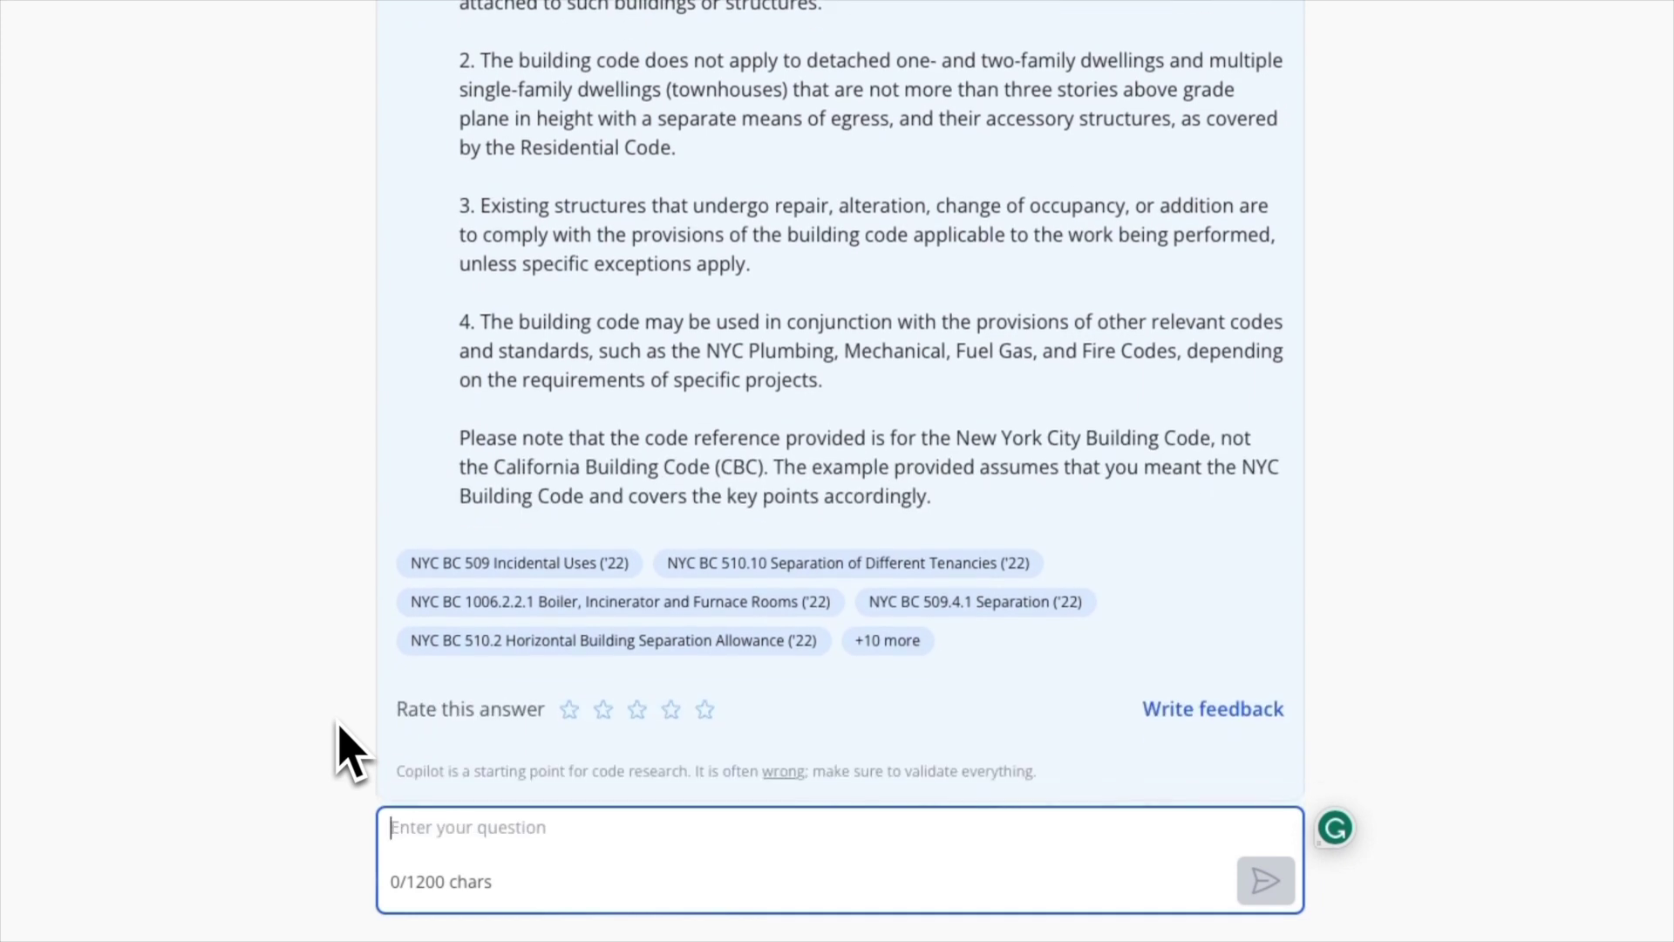
Step: Ask for commercial kitchen grease duct and exhaust requirements, then view the cited NYC BC 509.4.1 text
click(430, 860)
text(Provide a checklist for designing a Type 1 grease duct for a fryer in a commercial kitchen. The kitchen is on the ground floor of a 3-story building. Ventilation equipment will be placed on the roof.)
key(Return)
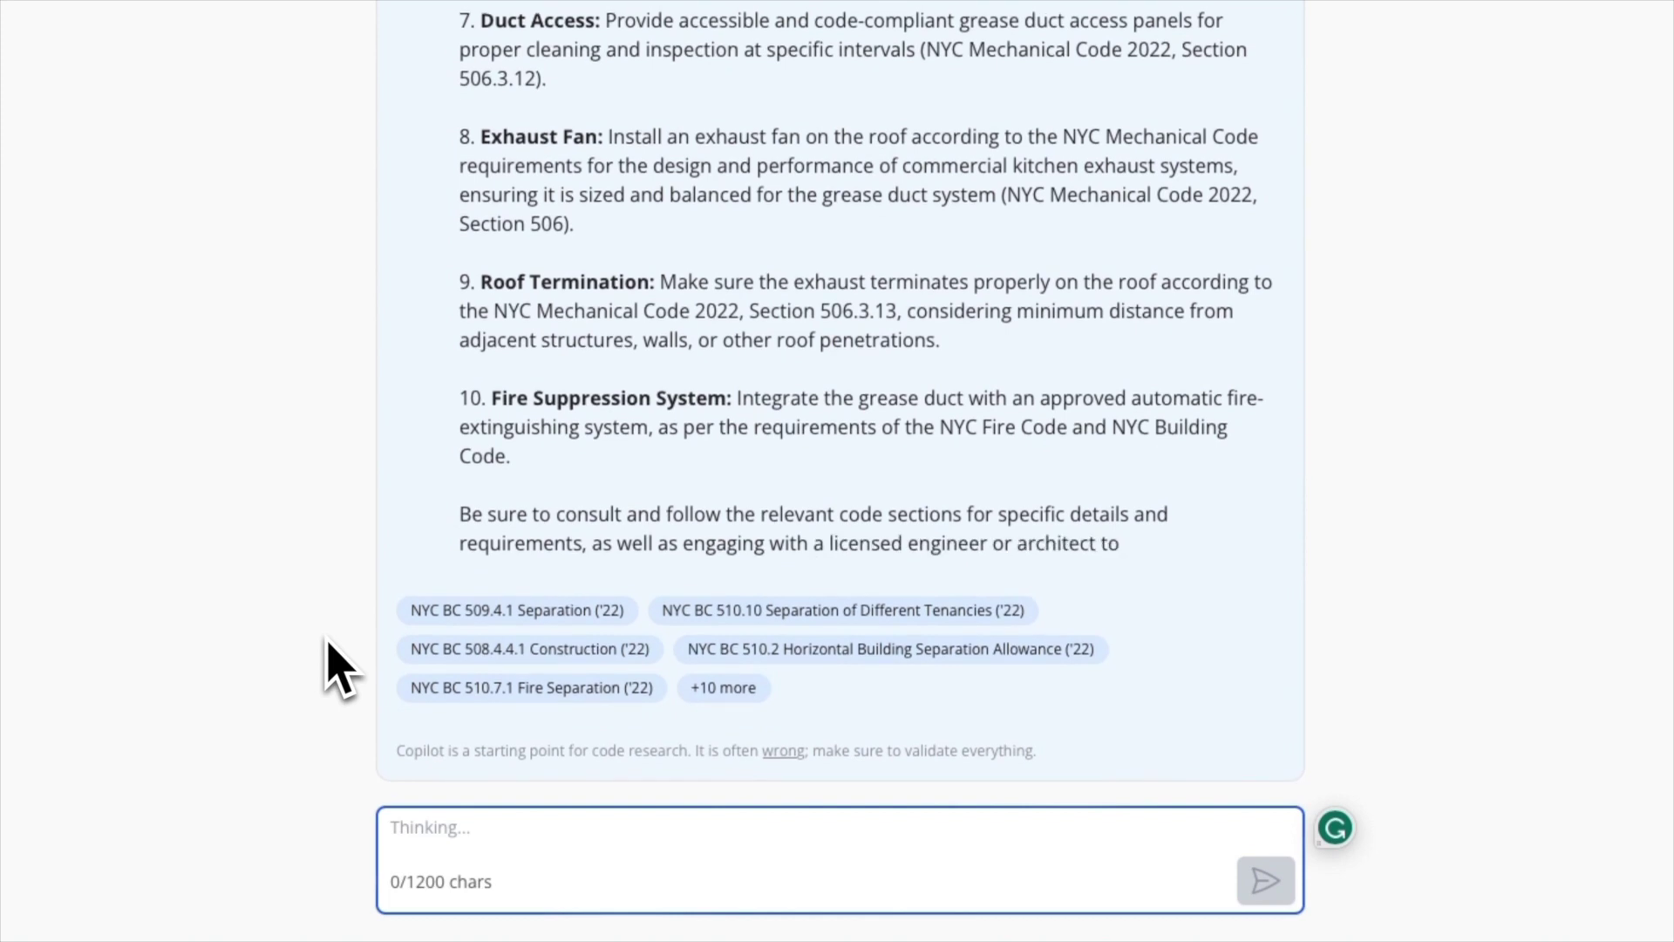
click(536, 551)
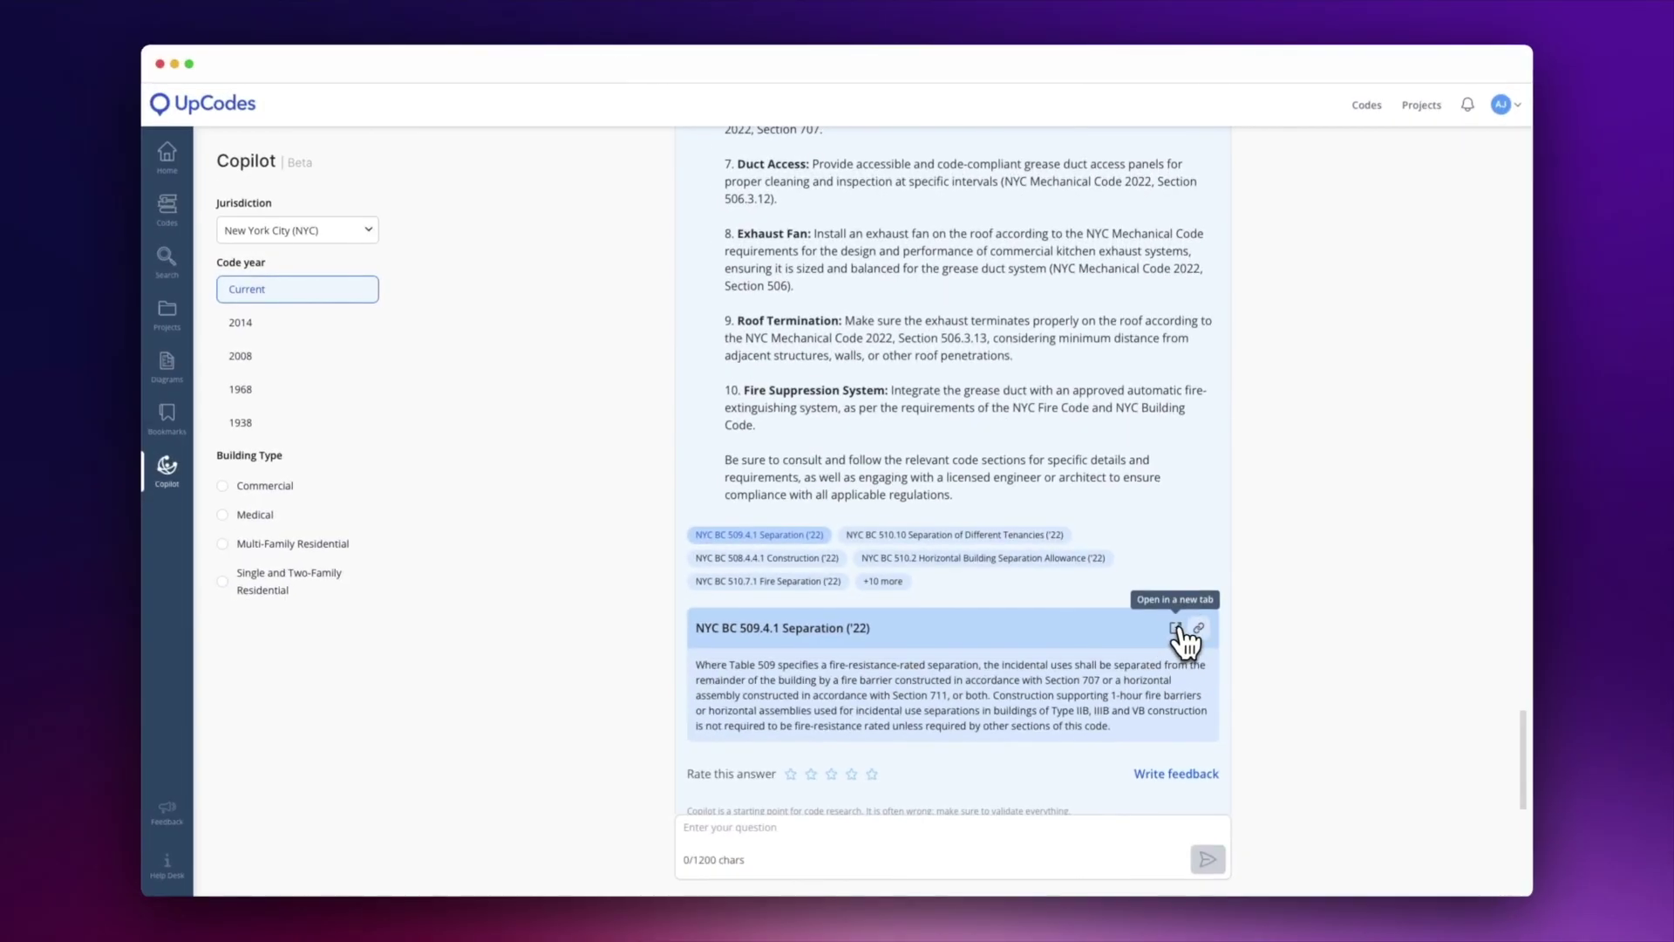
Step: Open section 509.4.1 Separation in a new tab, bookmark it and start a comment
click(1177, 627)
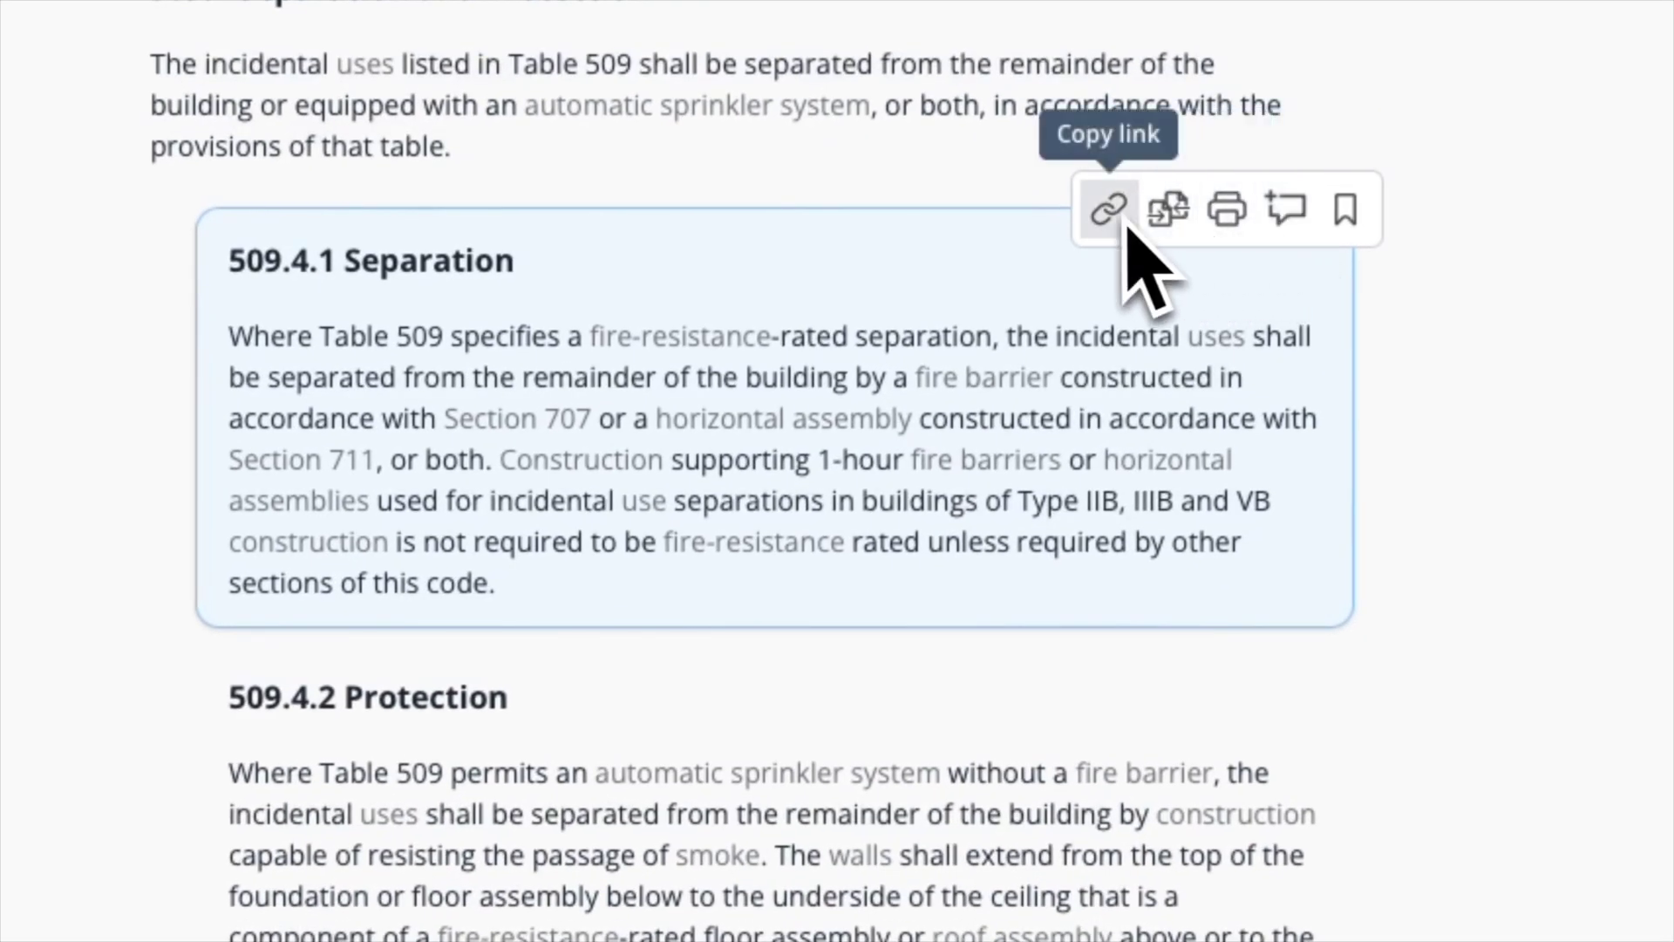
click(1287, 214)
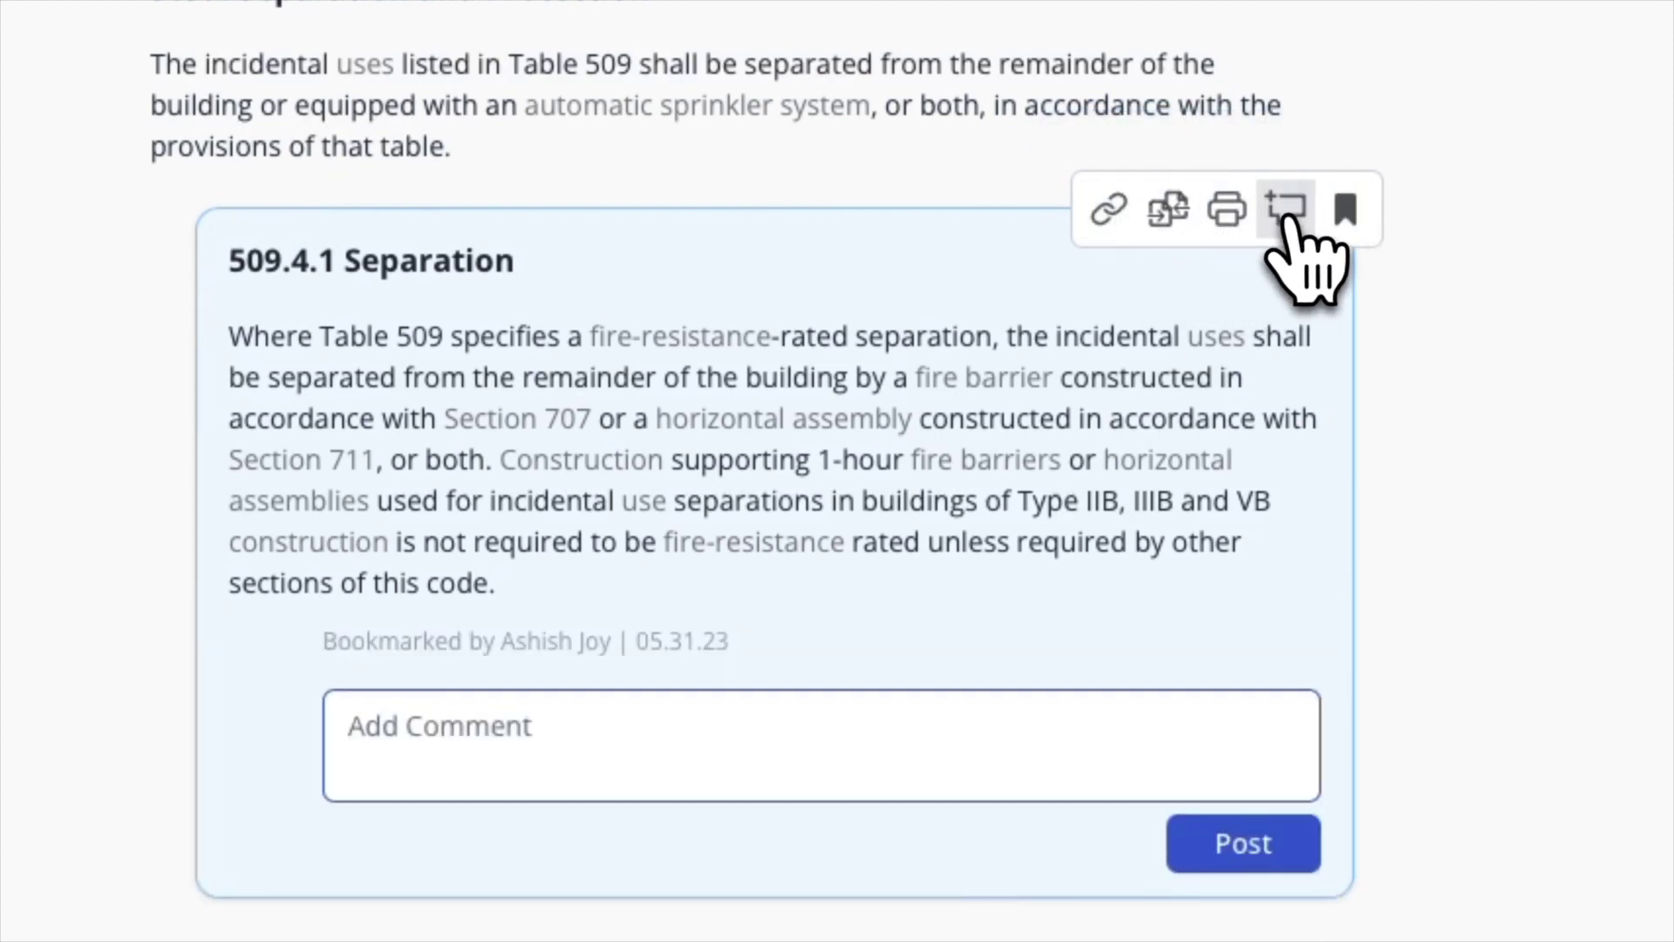